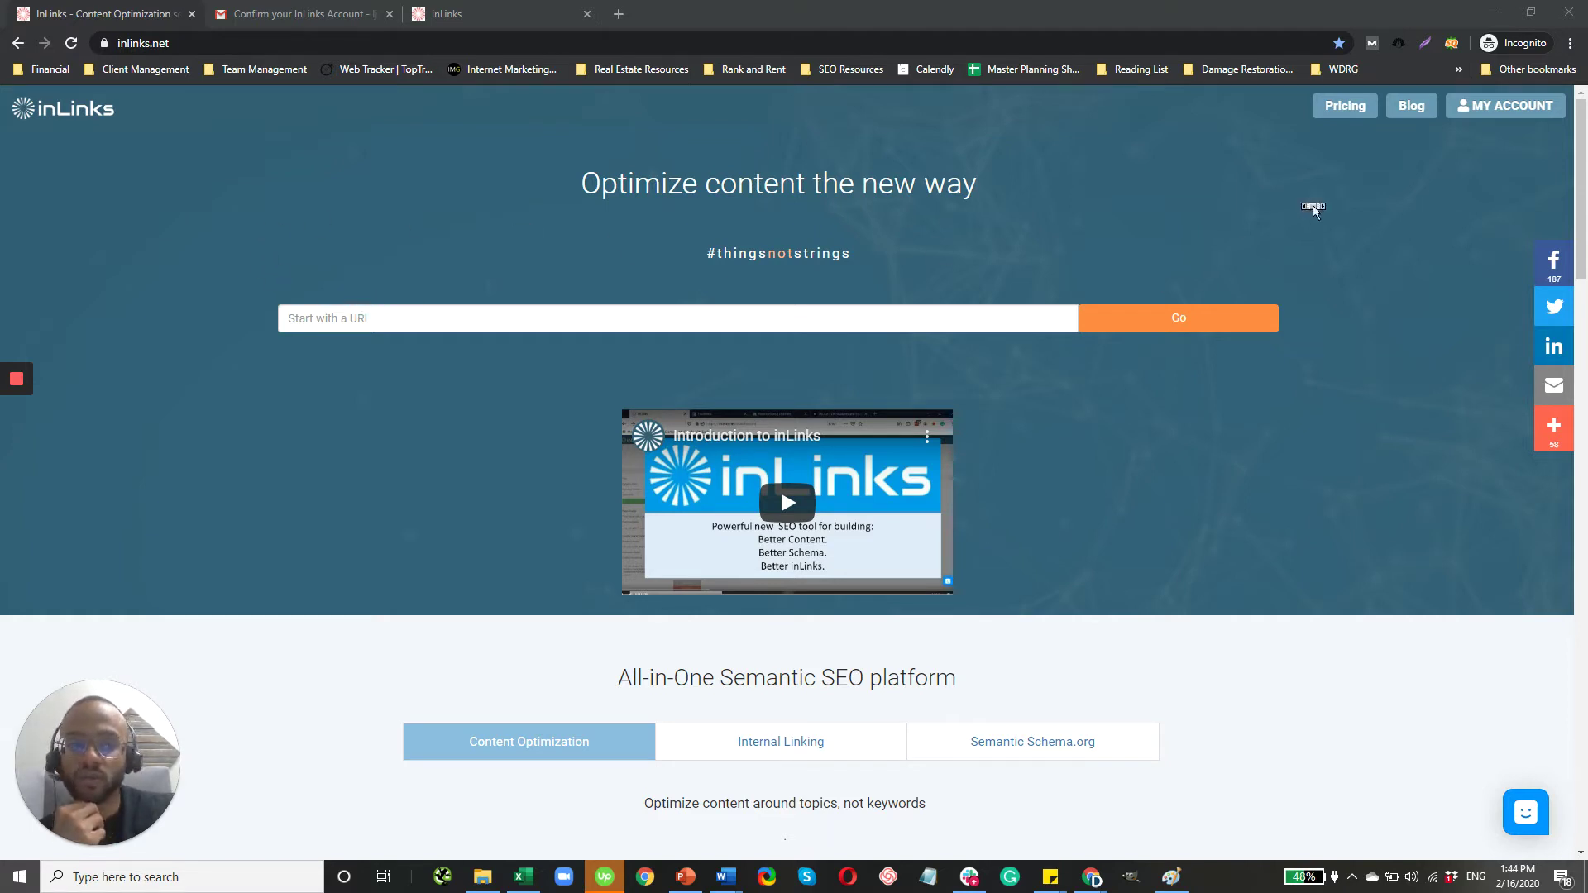
# - Return to the loaded inLinks dashboard showing the Free plan with 30 credits remaining
pyautogui.click(1535, 114)
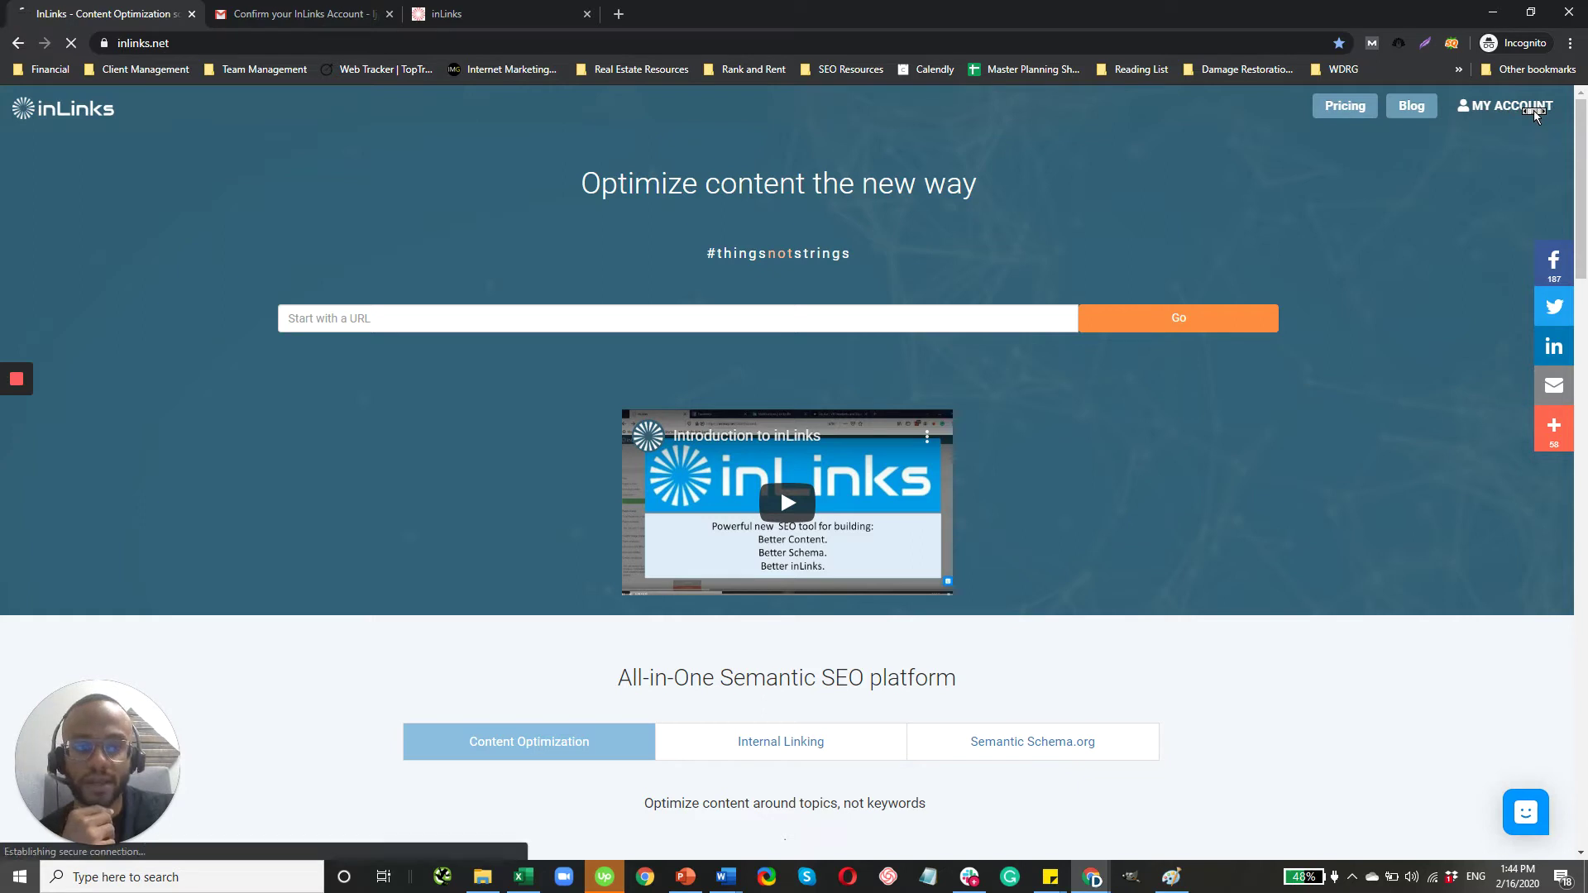
pyautogui.click(521, 12)
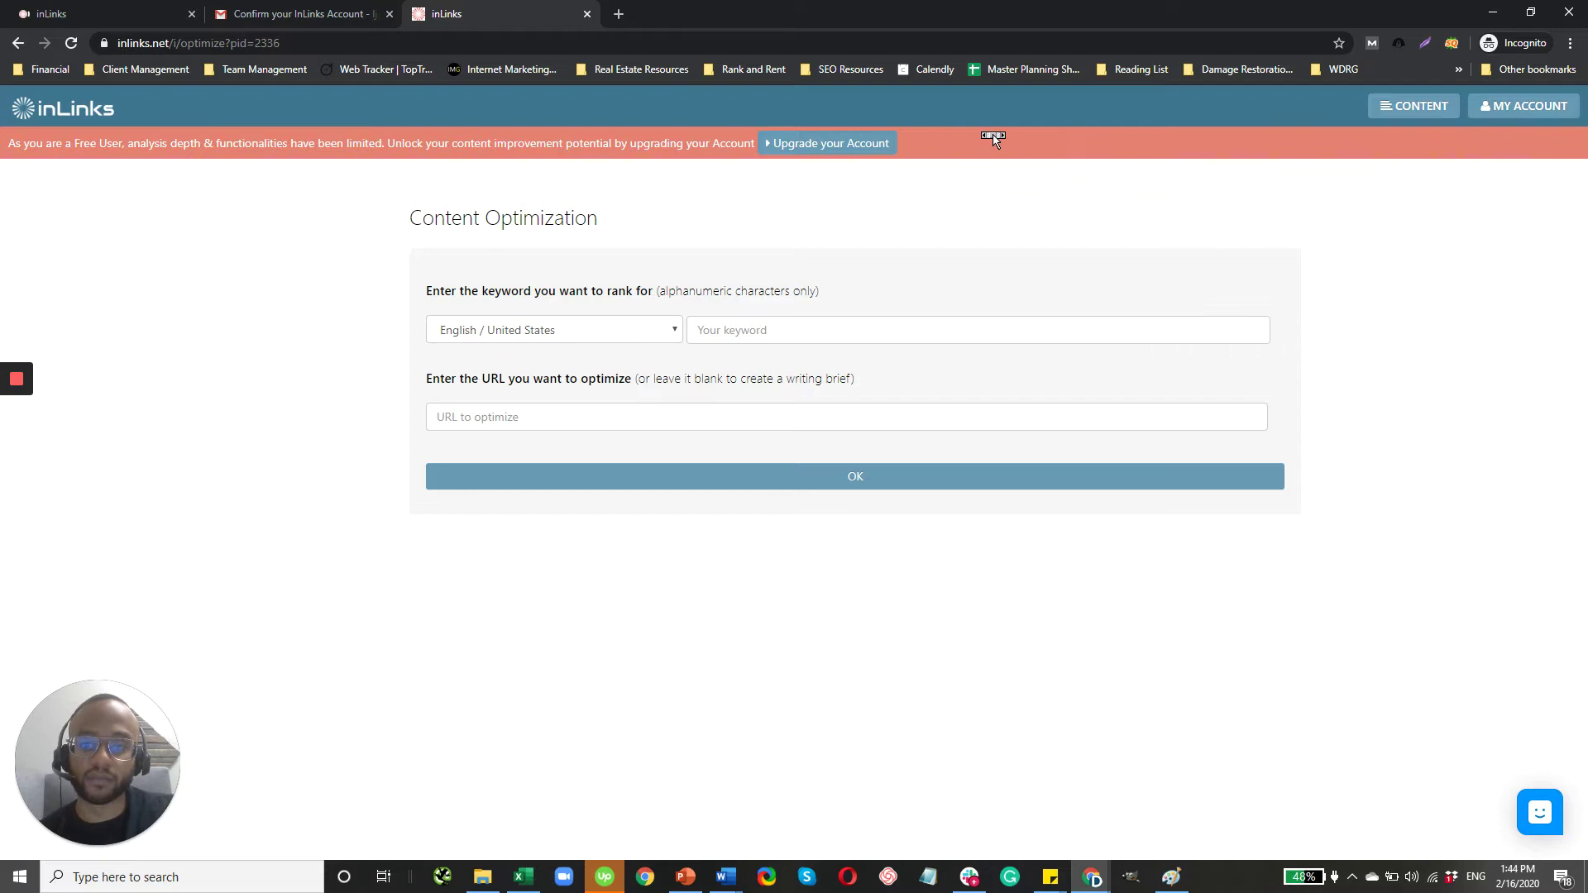
pyautogui.click(51, 10)
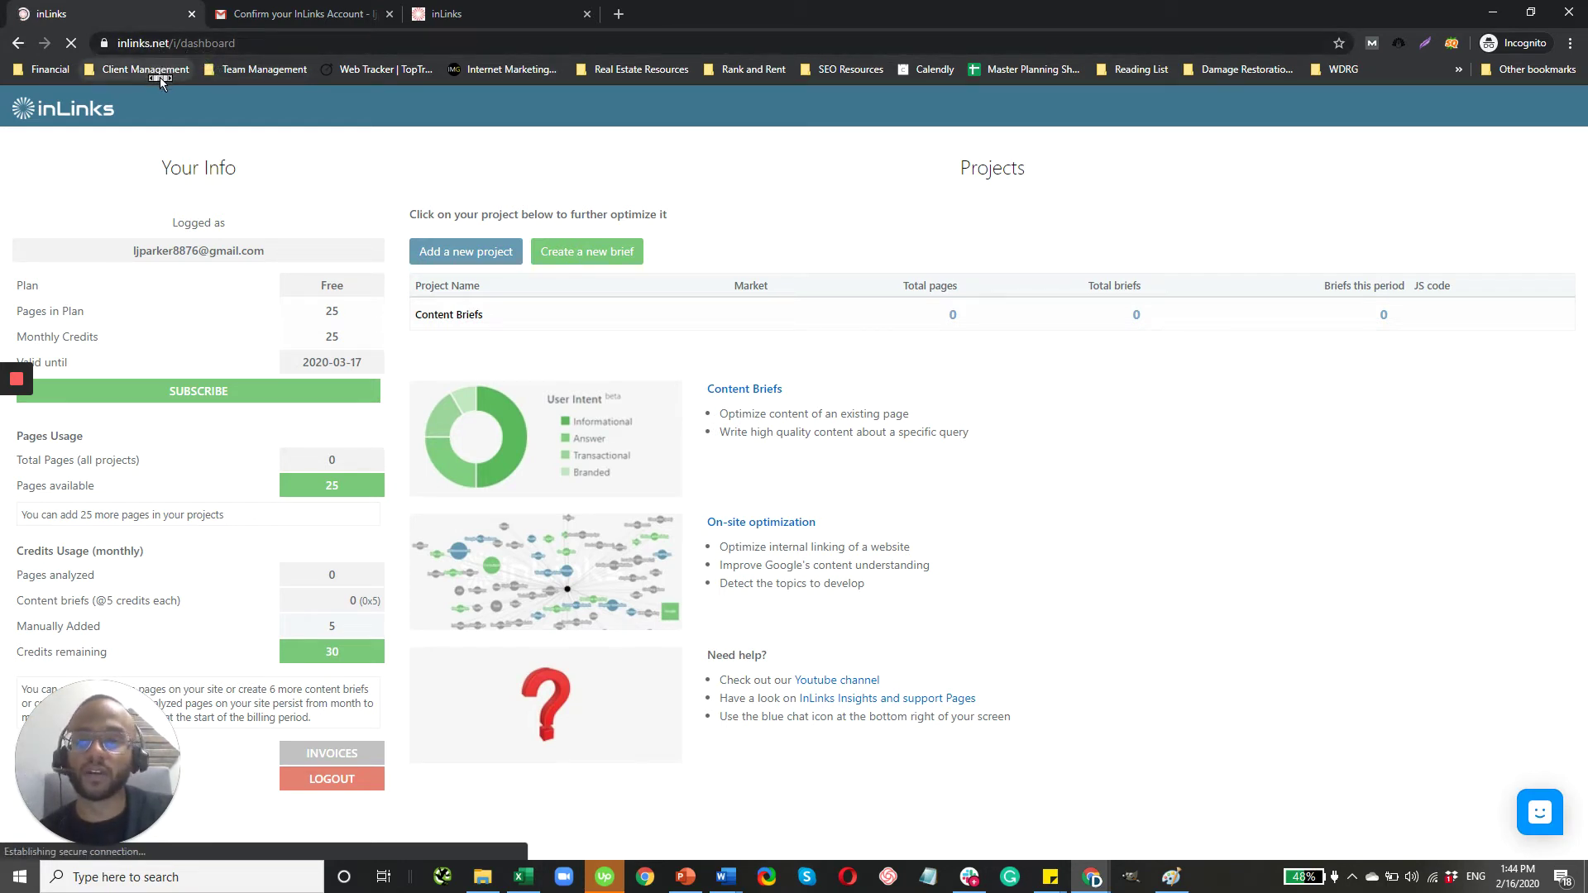
pyautogui.click(494, 14)
pyautogui.click(114, 10)
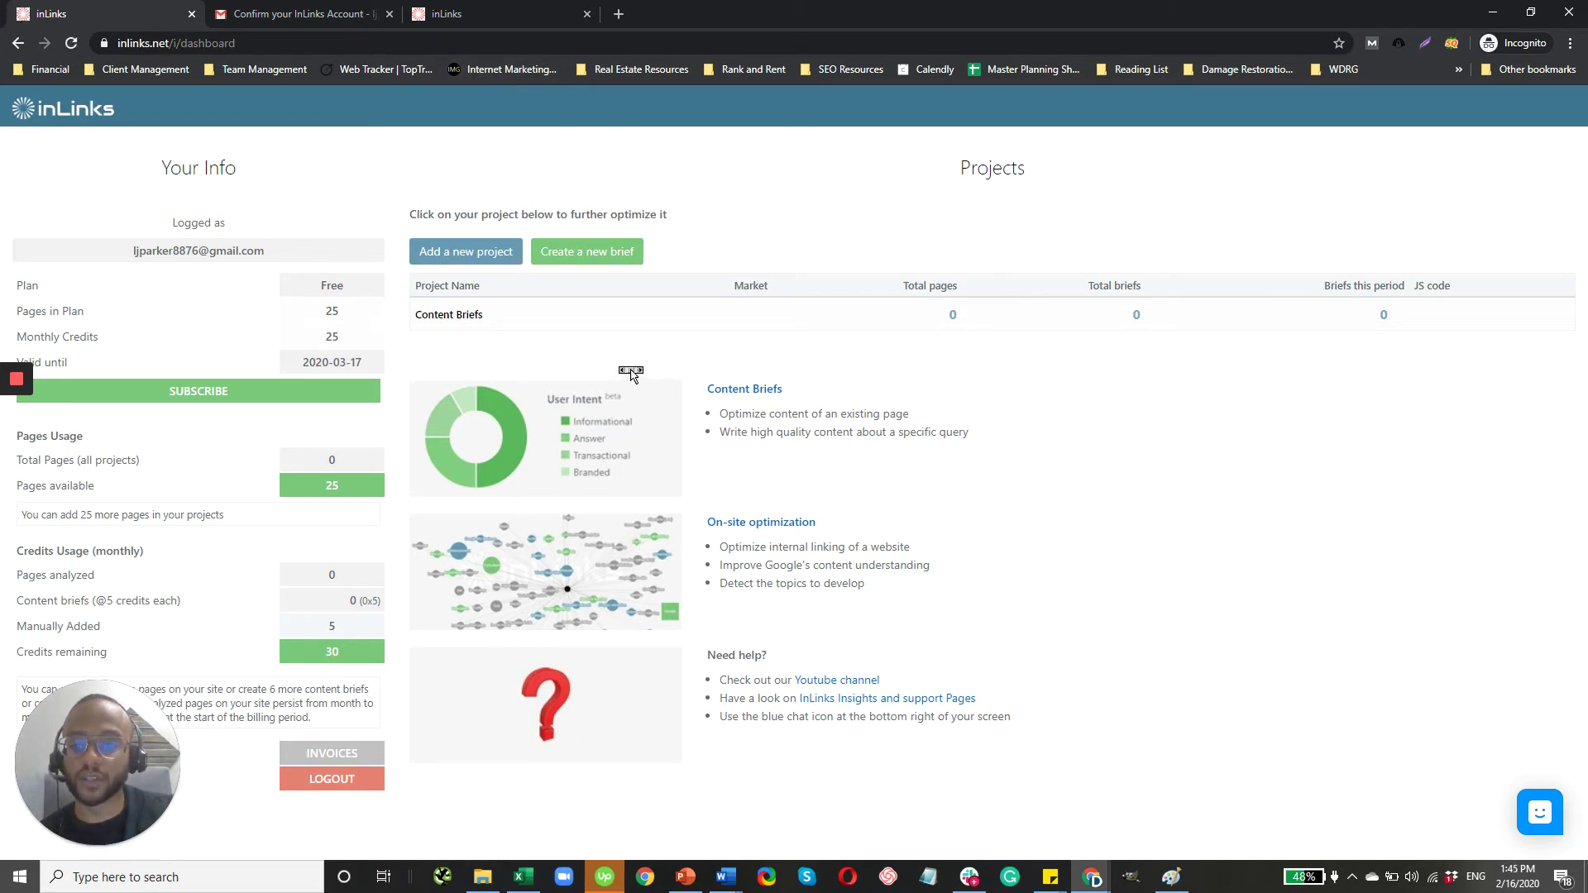
# - Start a new brief for 'water damage restoration houston' with English / United States as the market
pyautogui.click(623, 252)
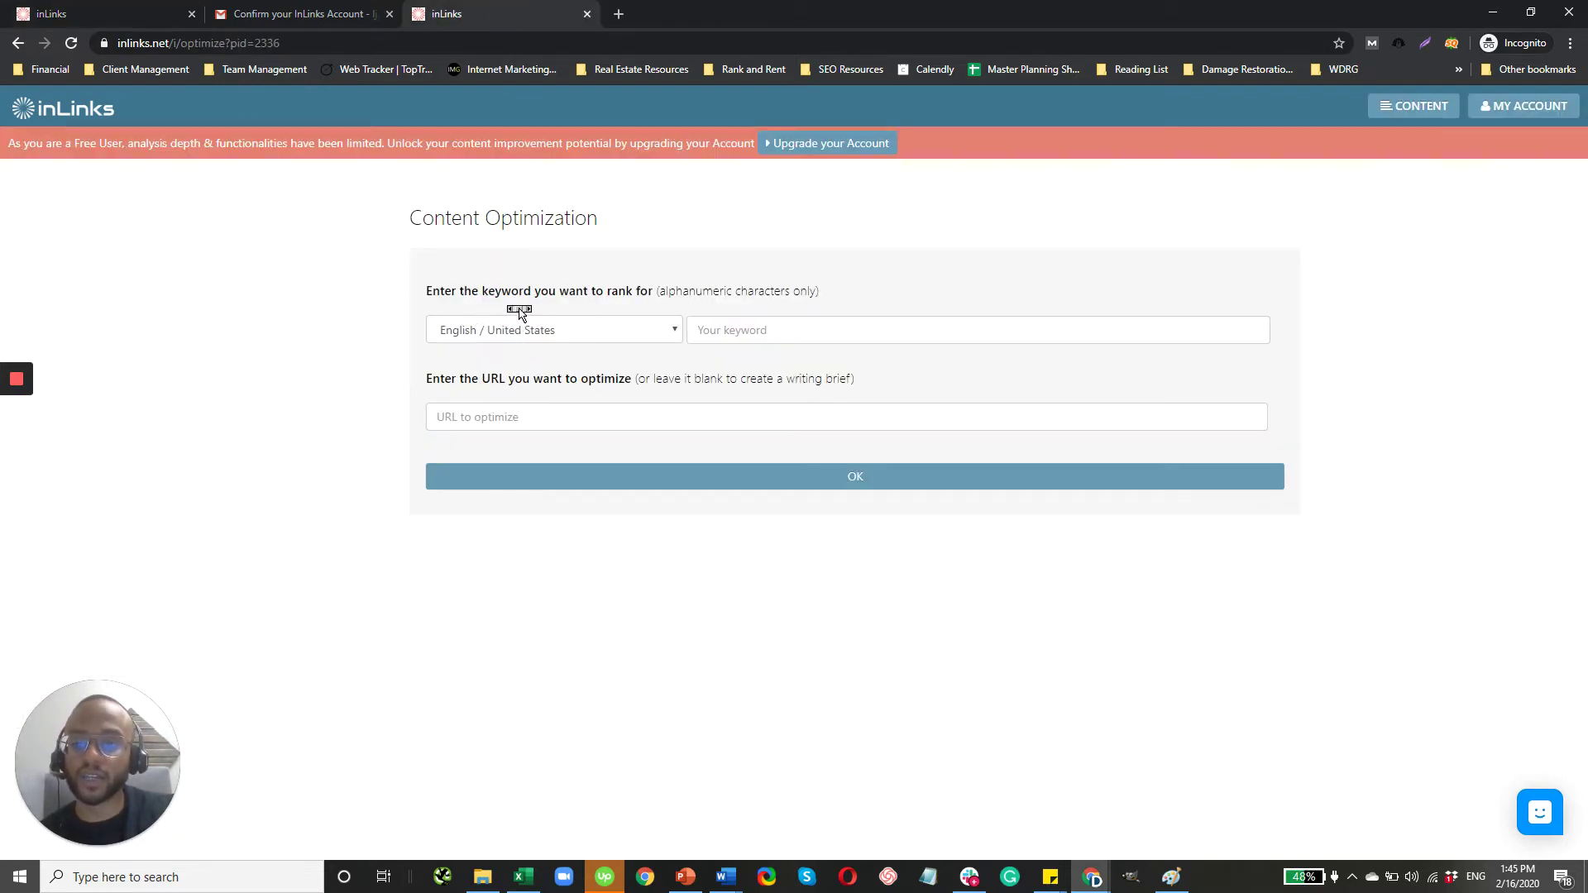
pyautogui.click(627, 332)
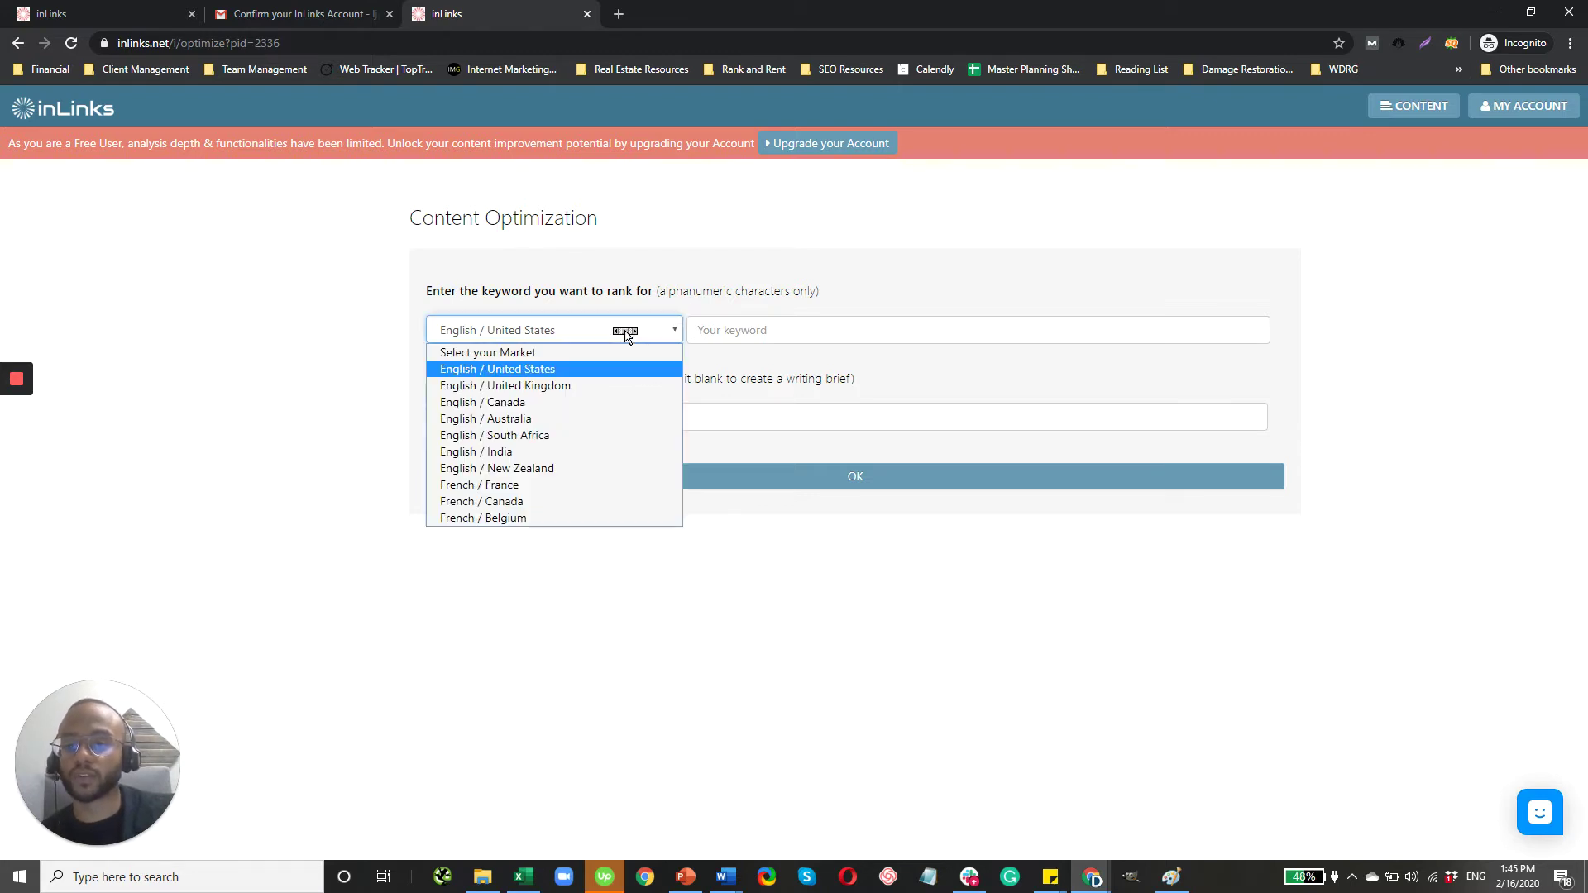
pyautogui.click(609, 376)
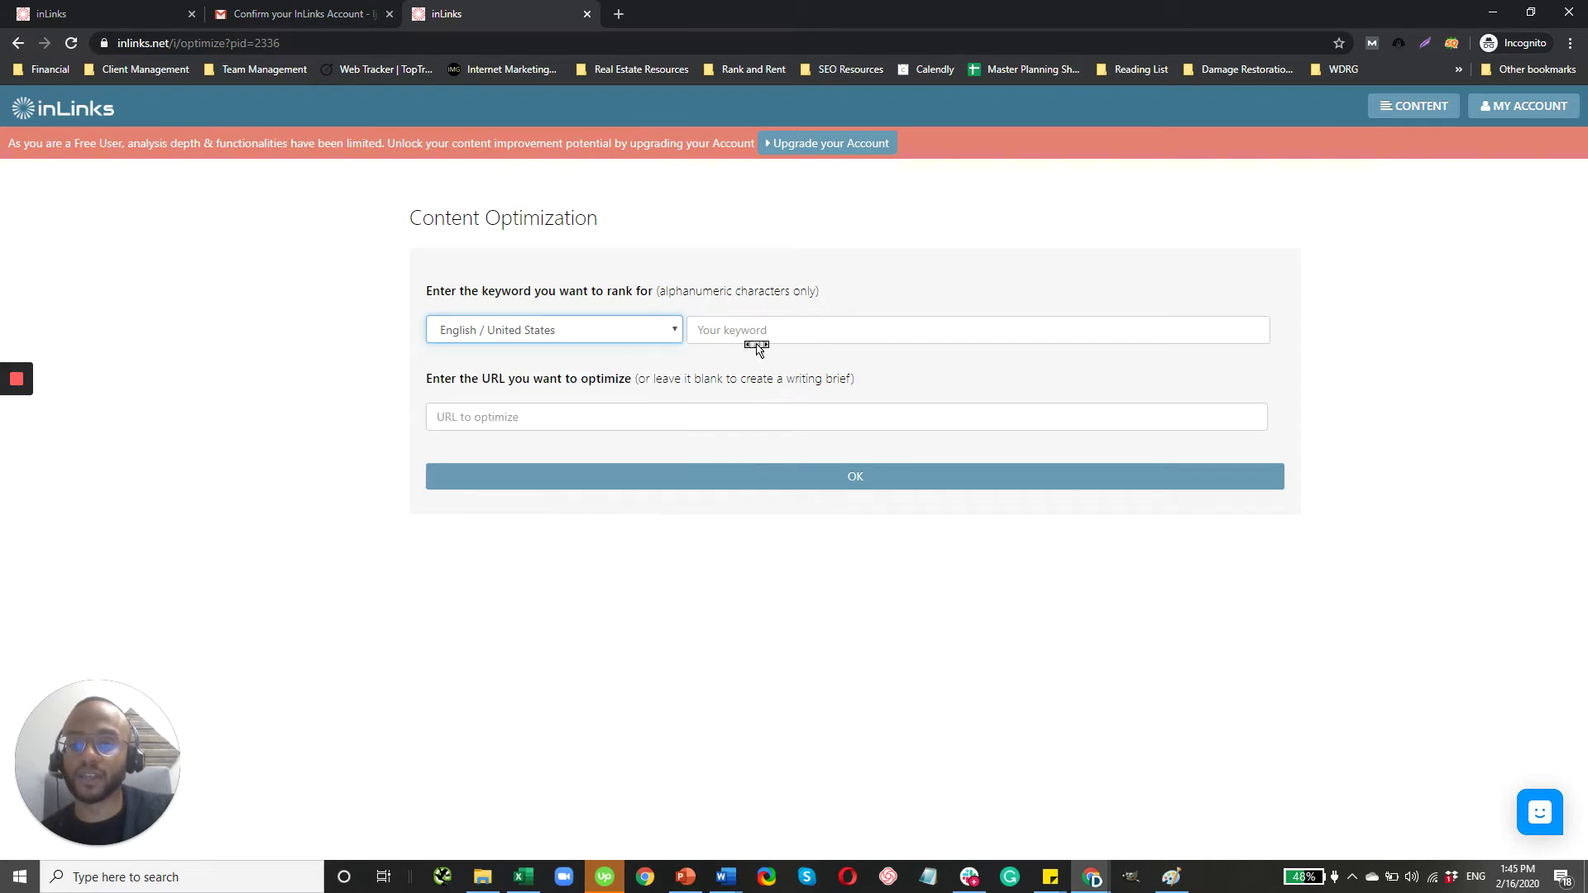
pyautogui.click(786, 336)
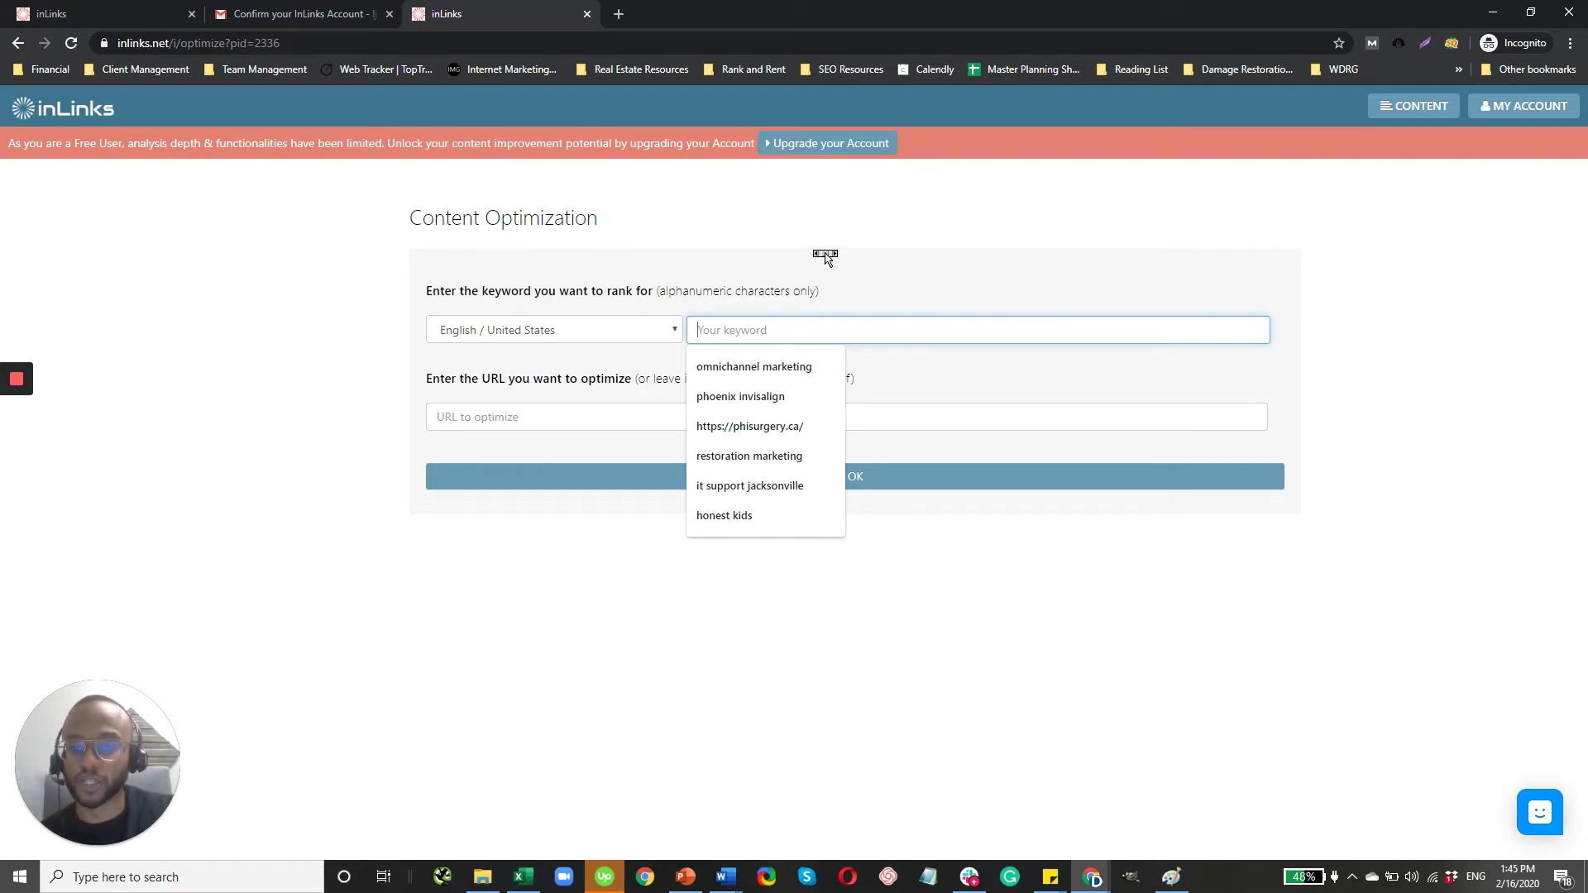
pyautogui.write('wate')
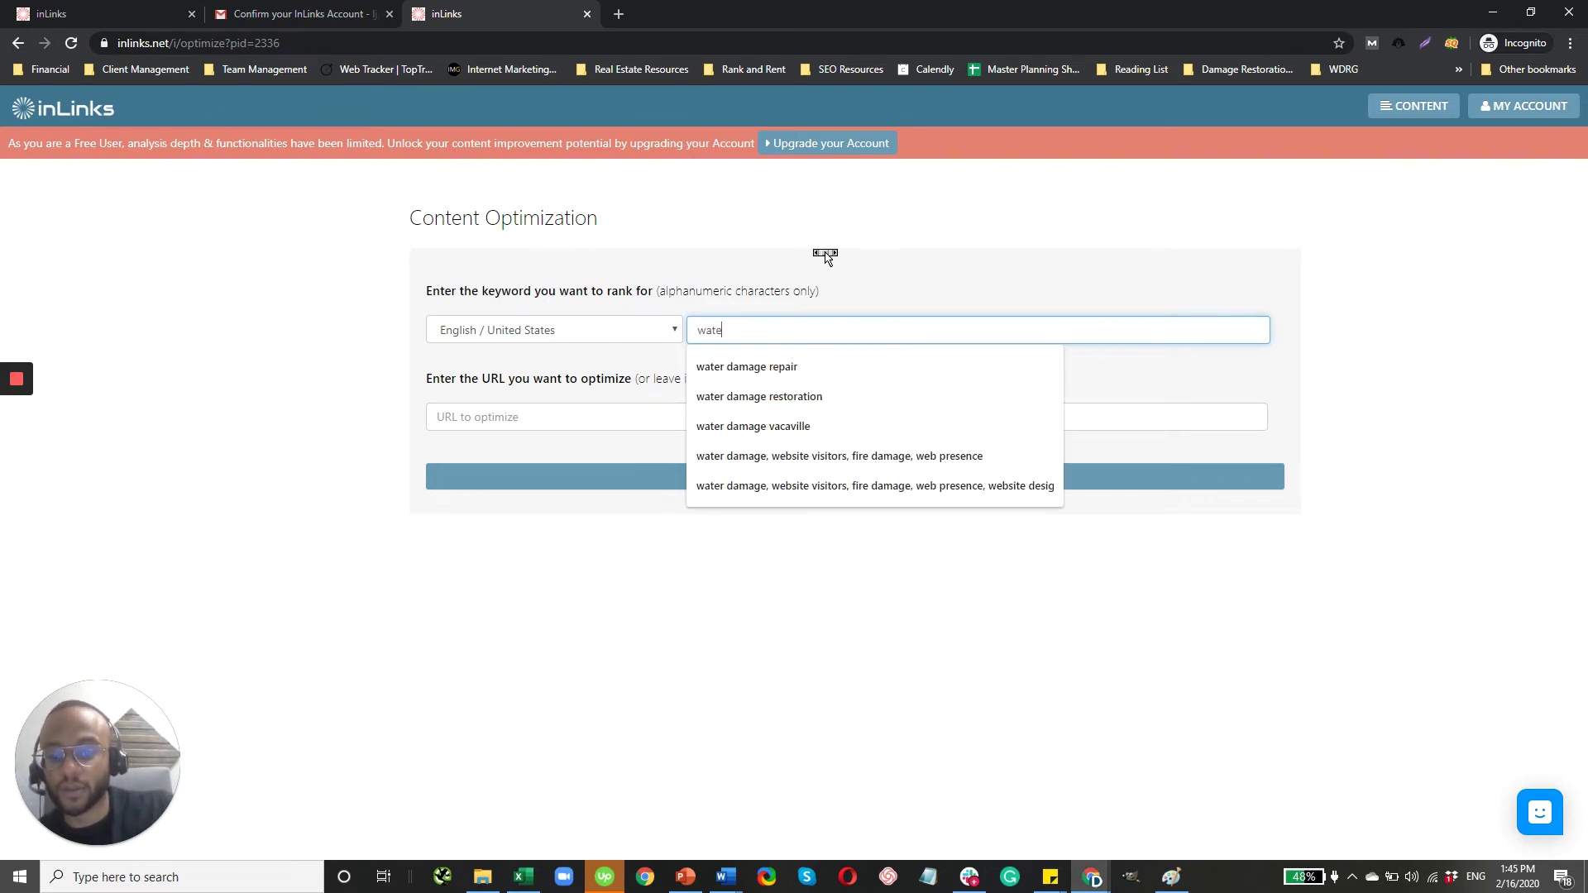
pyautogui.write('r damage restoration houston')
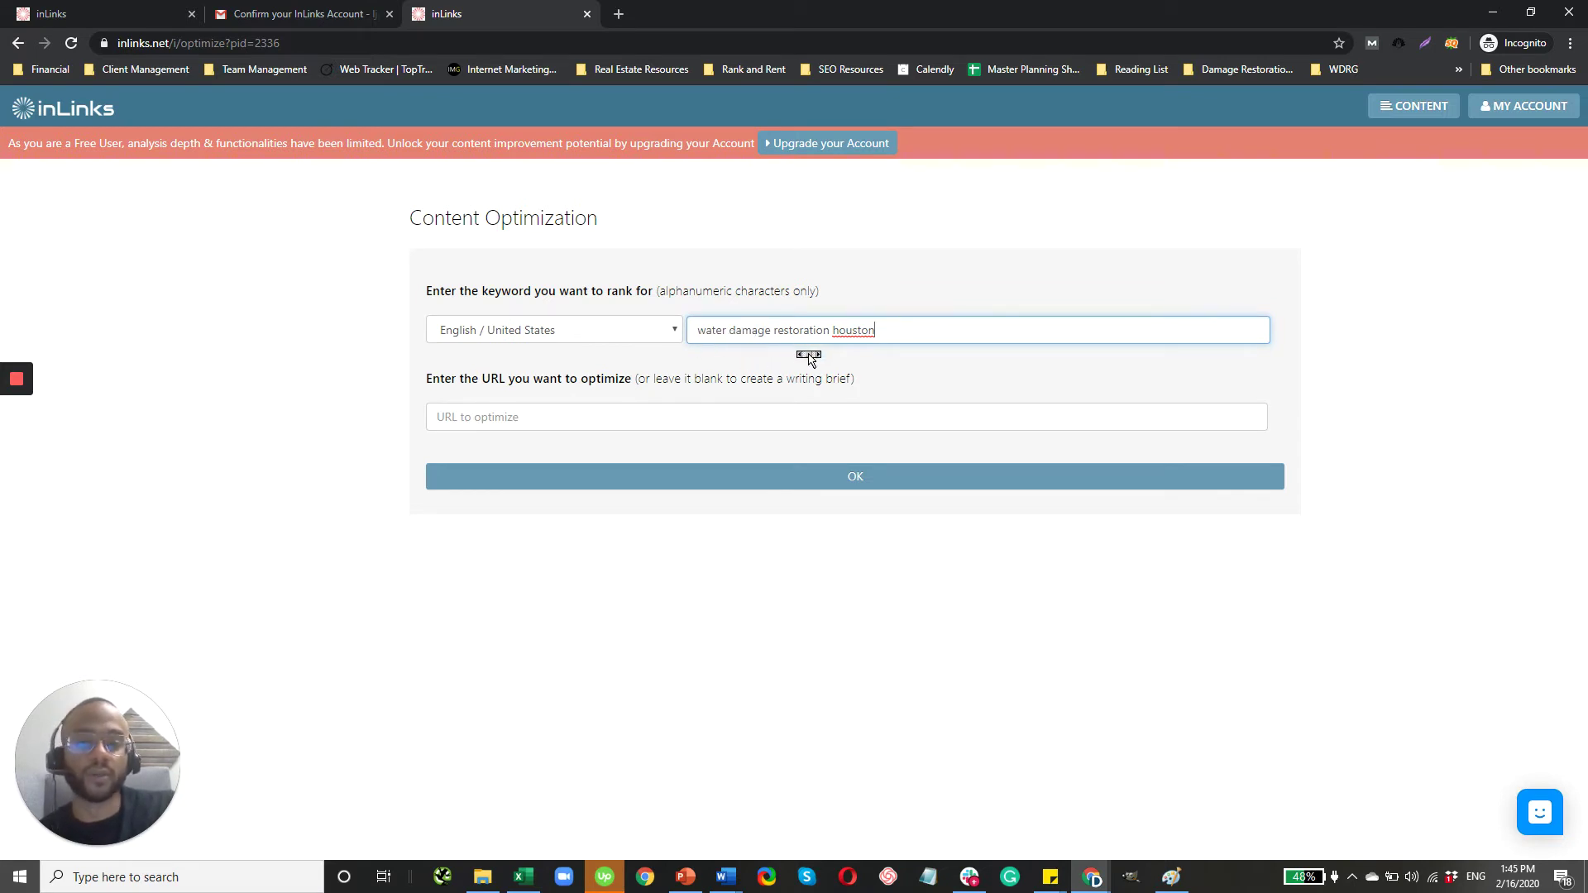
pyautogui.click(720, 418)
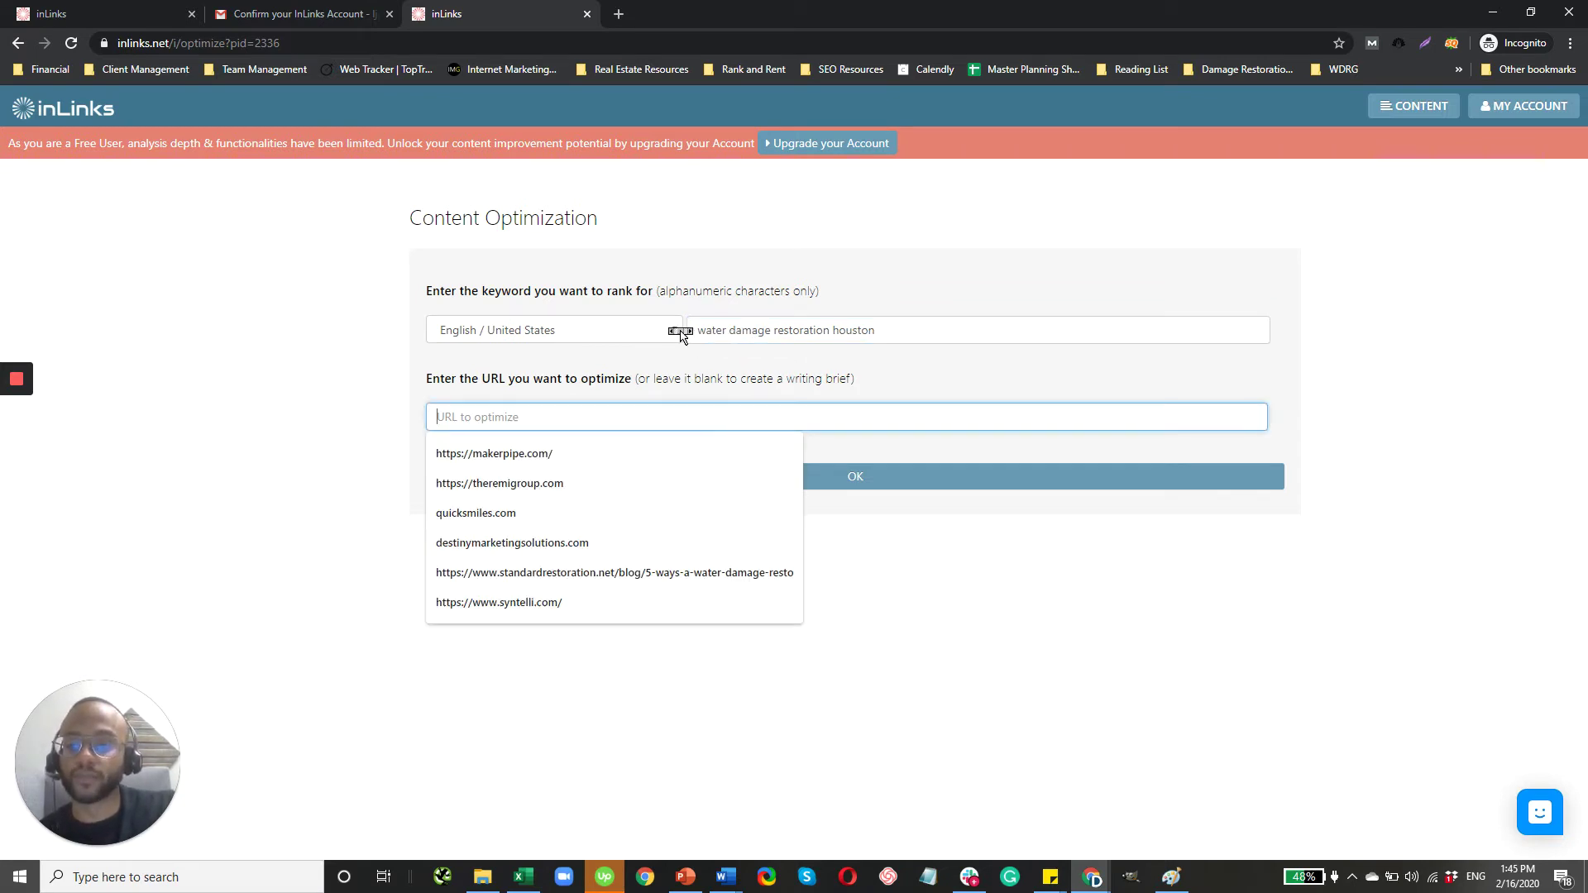
# - Search Google for 'water damage restoration houston' in a new tab
pyautogui.click(640, 15)
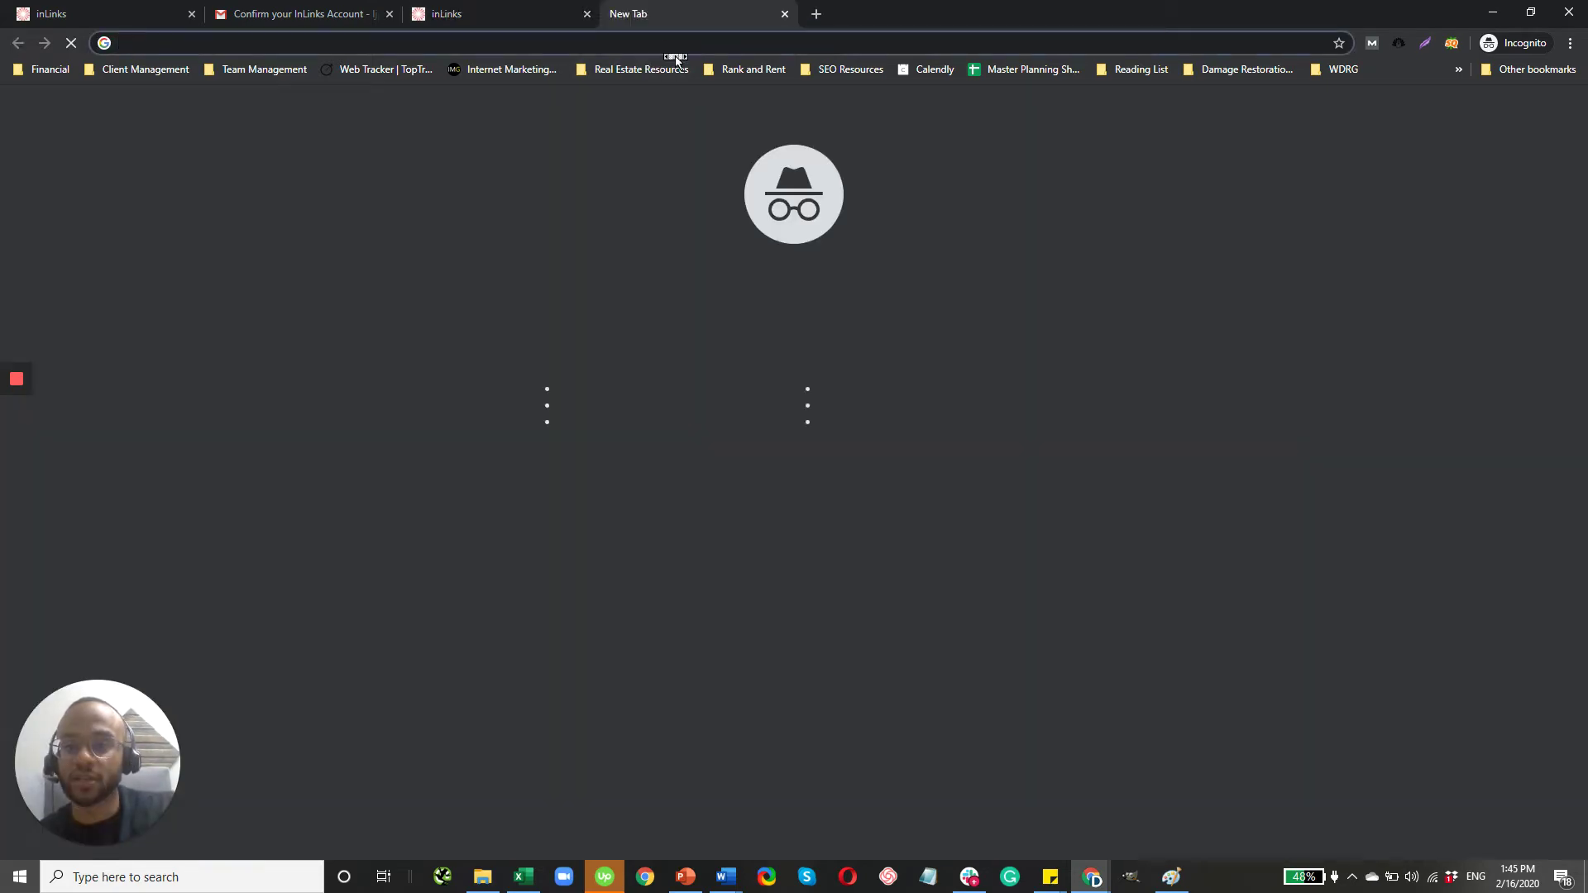
pyautogui.write('water damage ')
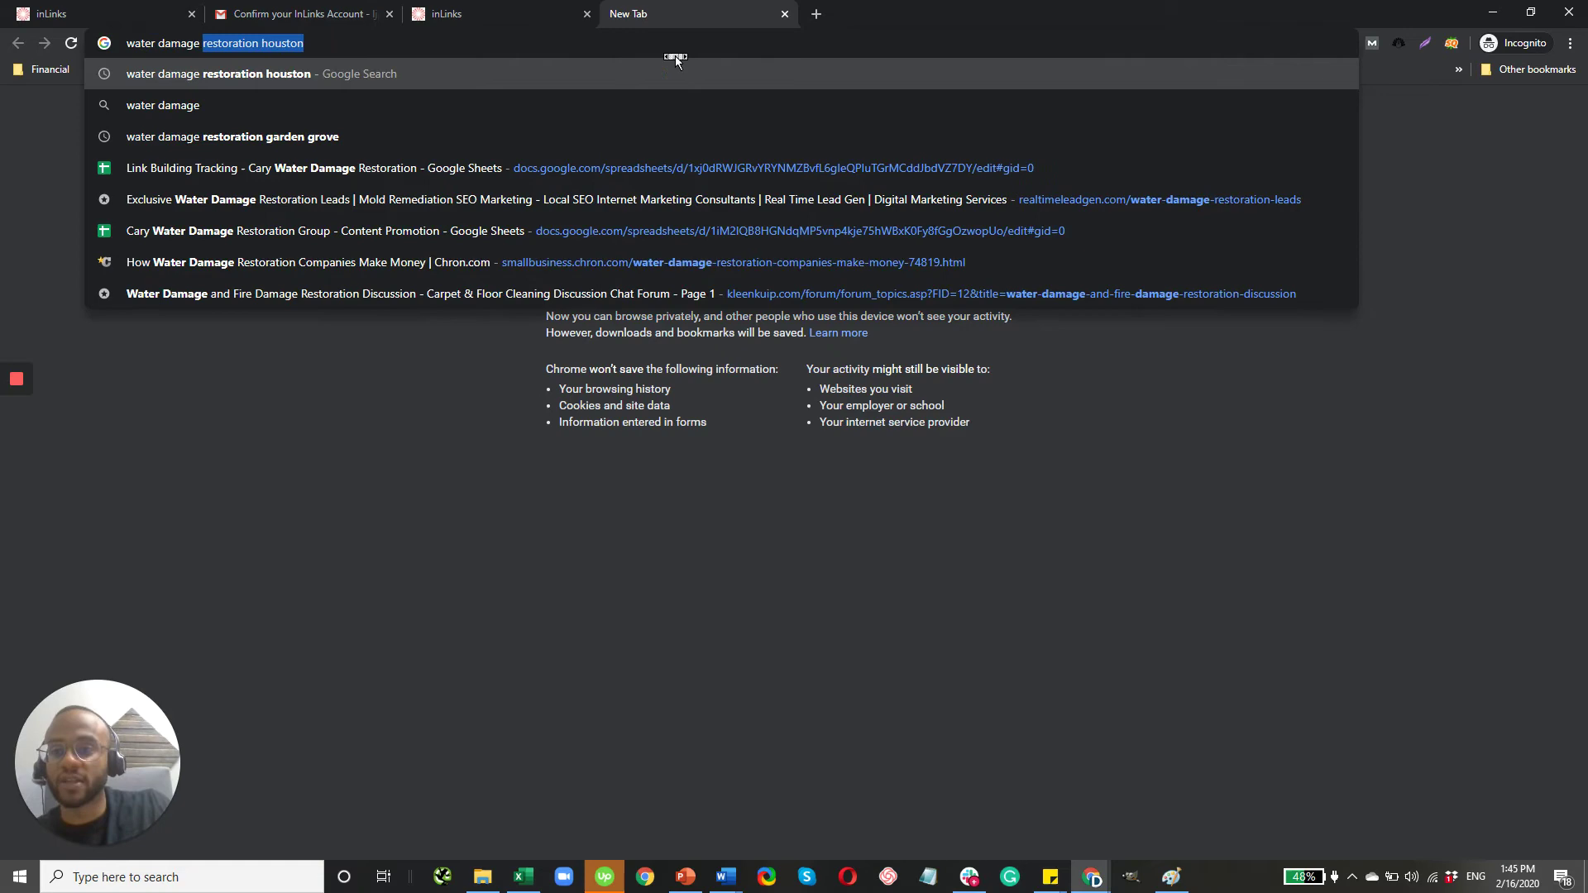
pyautogui.write('restoration houston')
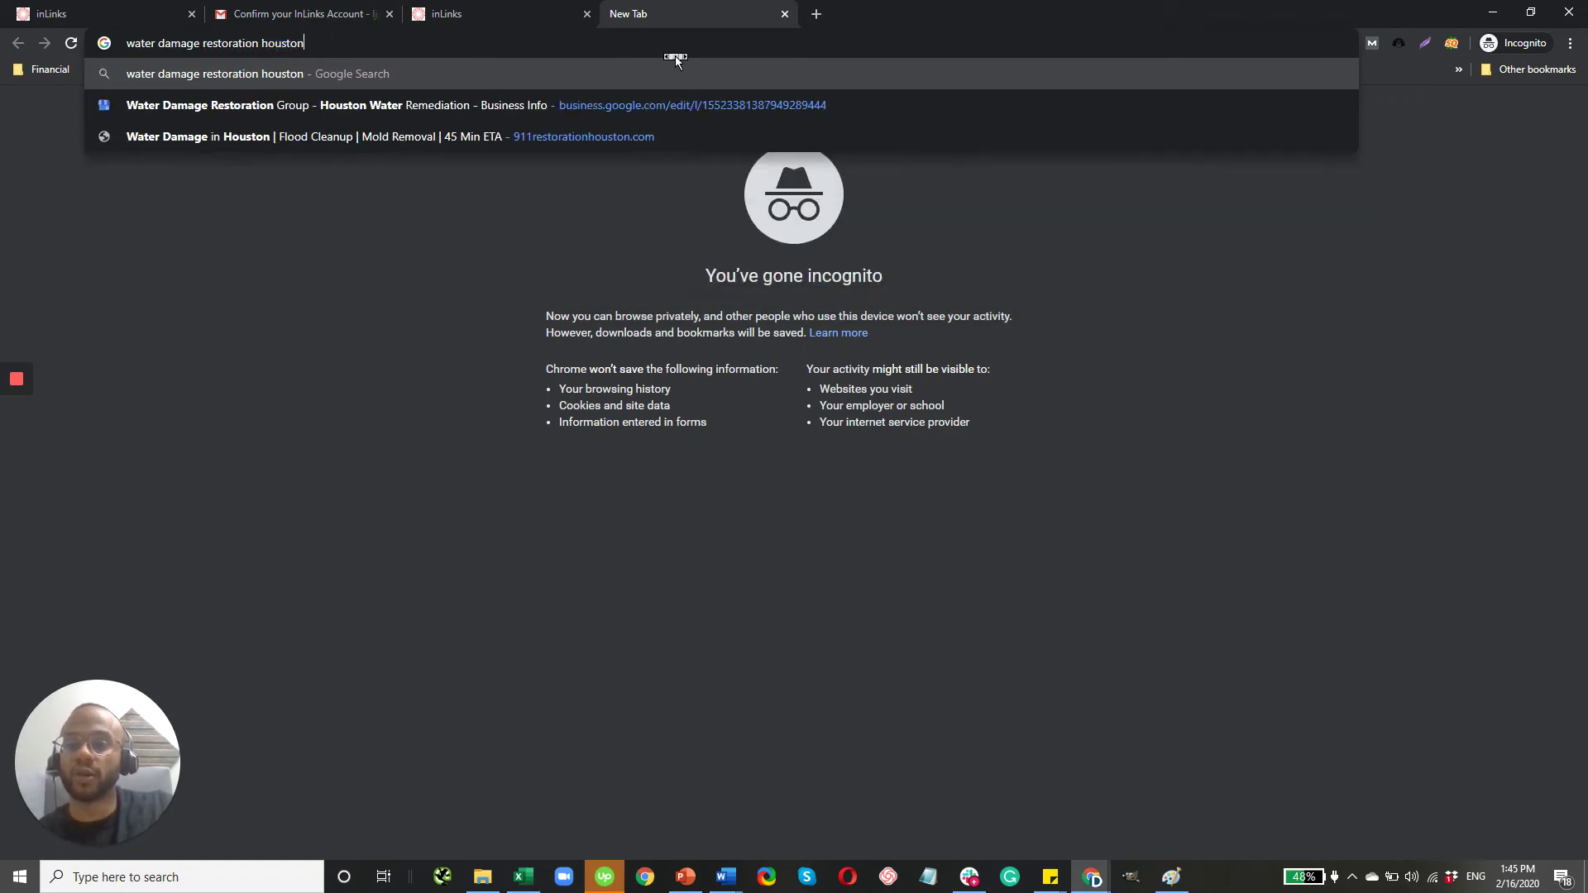
pyautogui.press('Return')
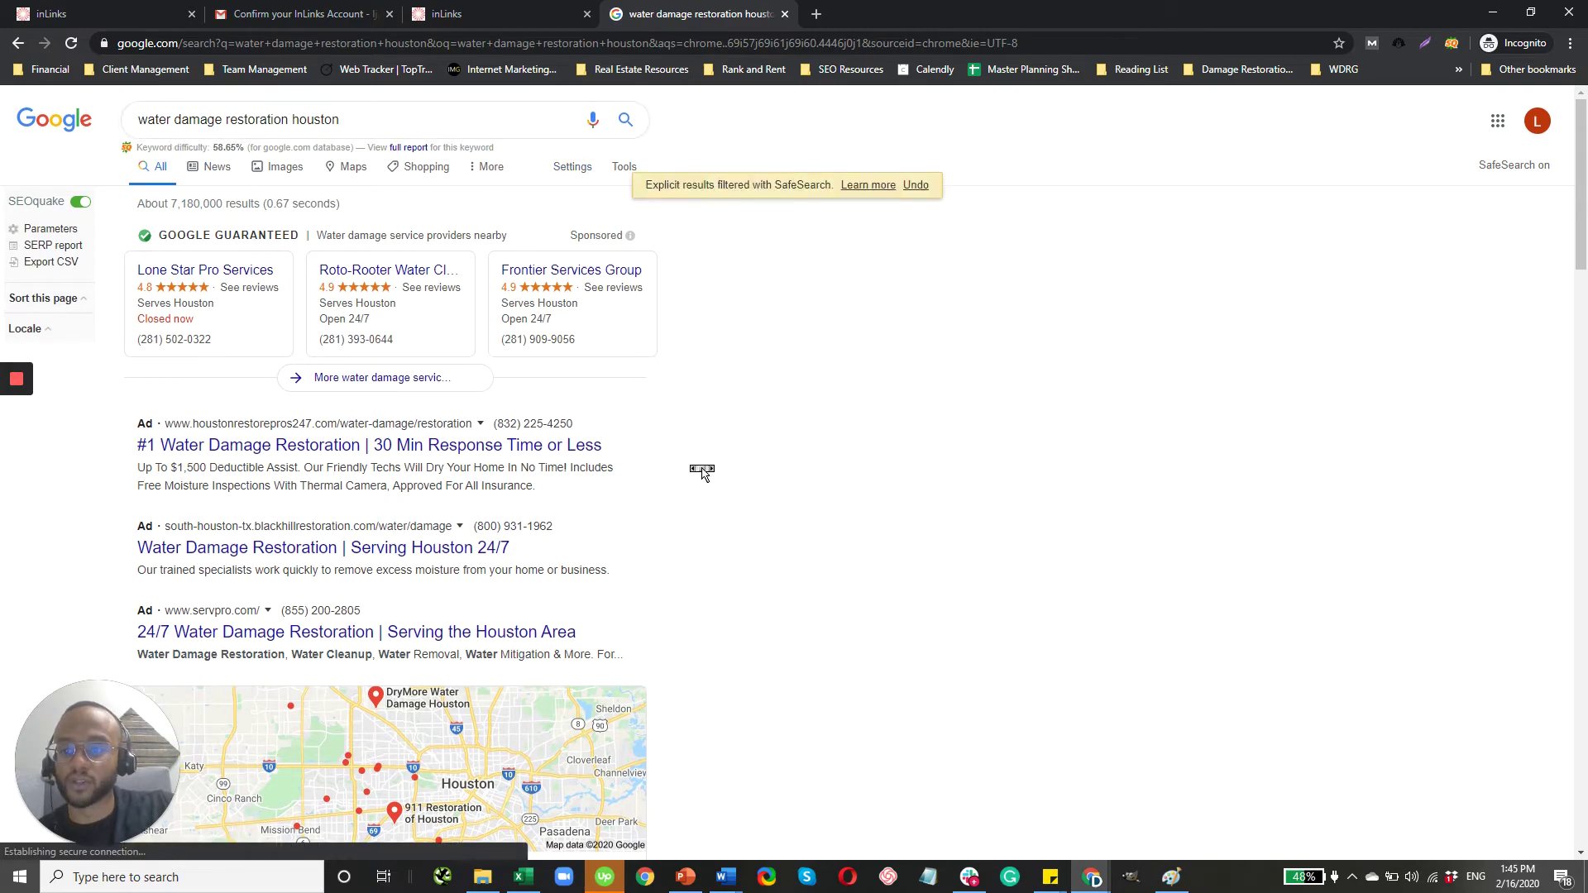
# - Copy the link address of the WDR water damage restoration result on page 2
pyautogui.scroll(-3, 703, 473)
pyautogui.scroll(-20, 703, 474)
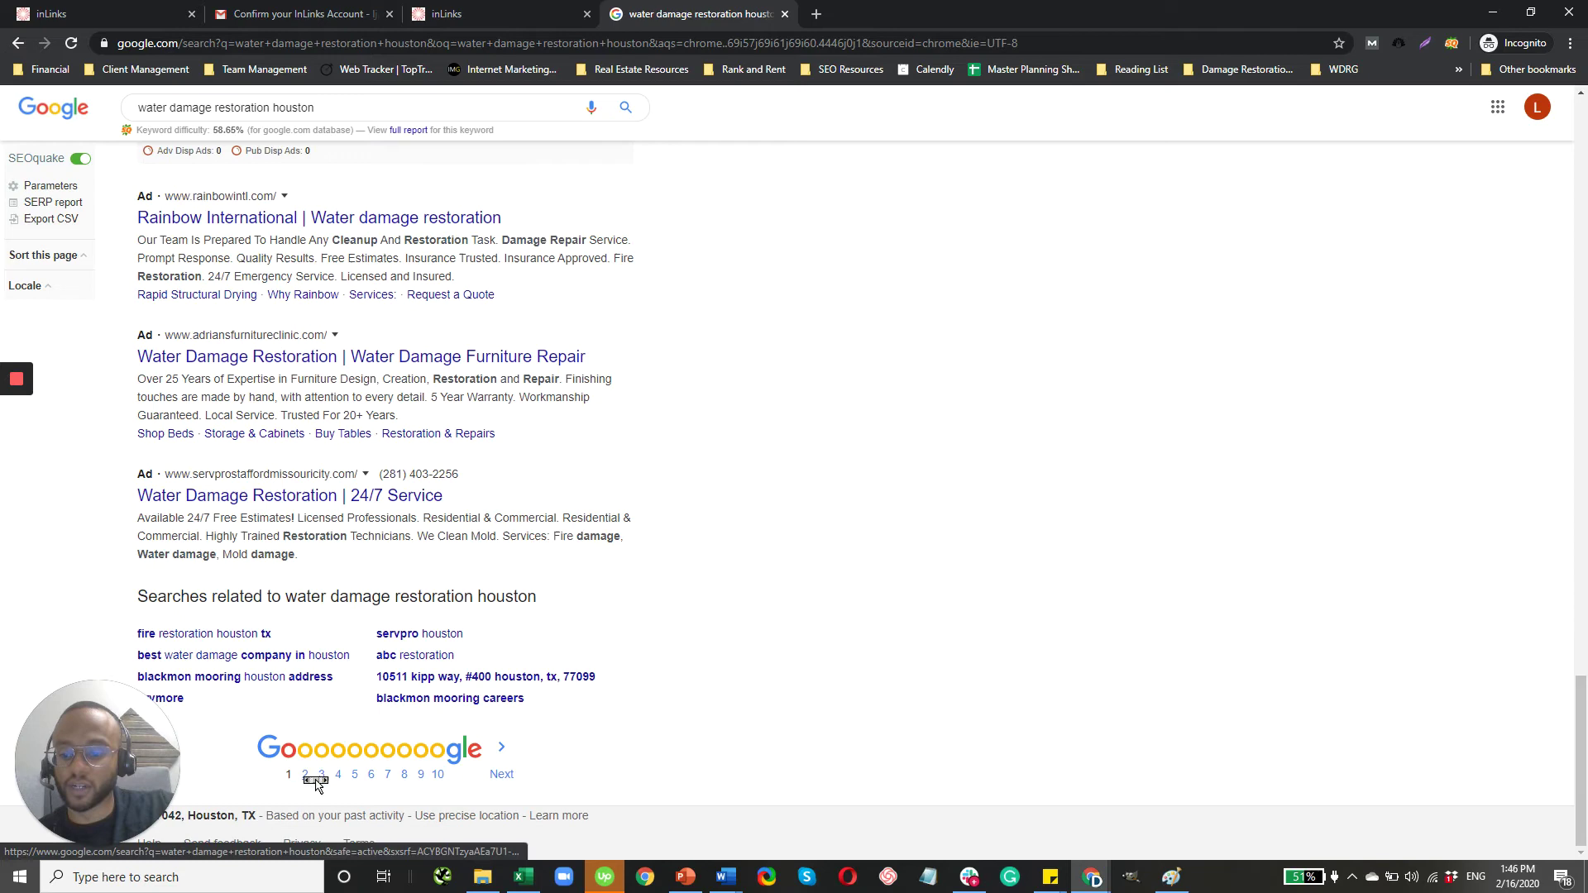
pyautogui.click(318, 782)
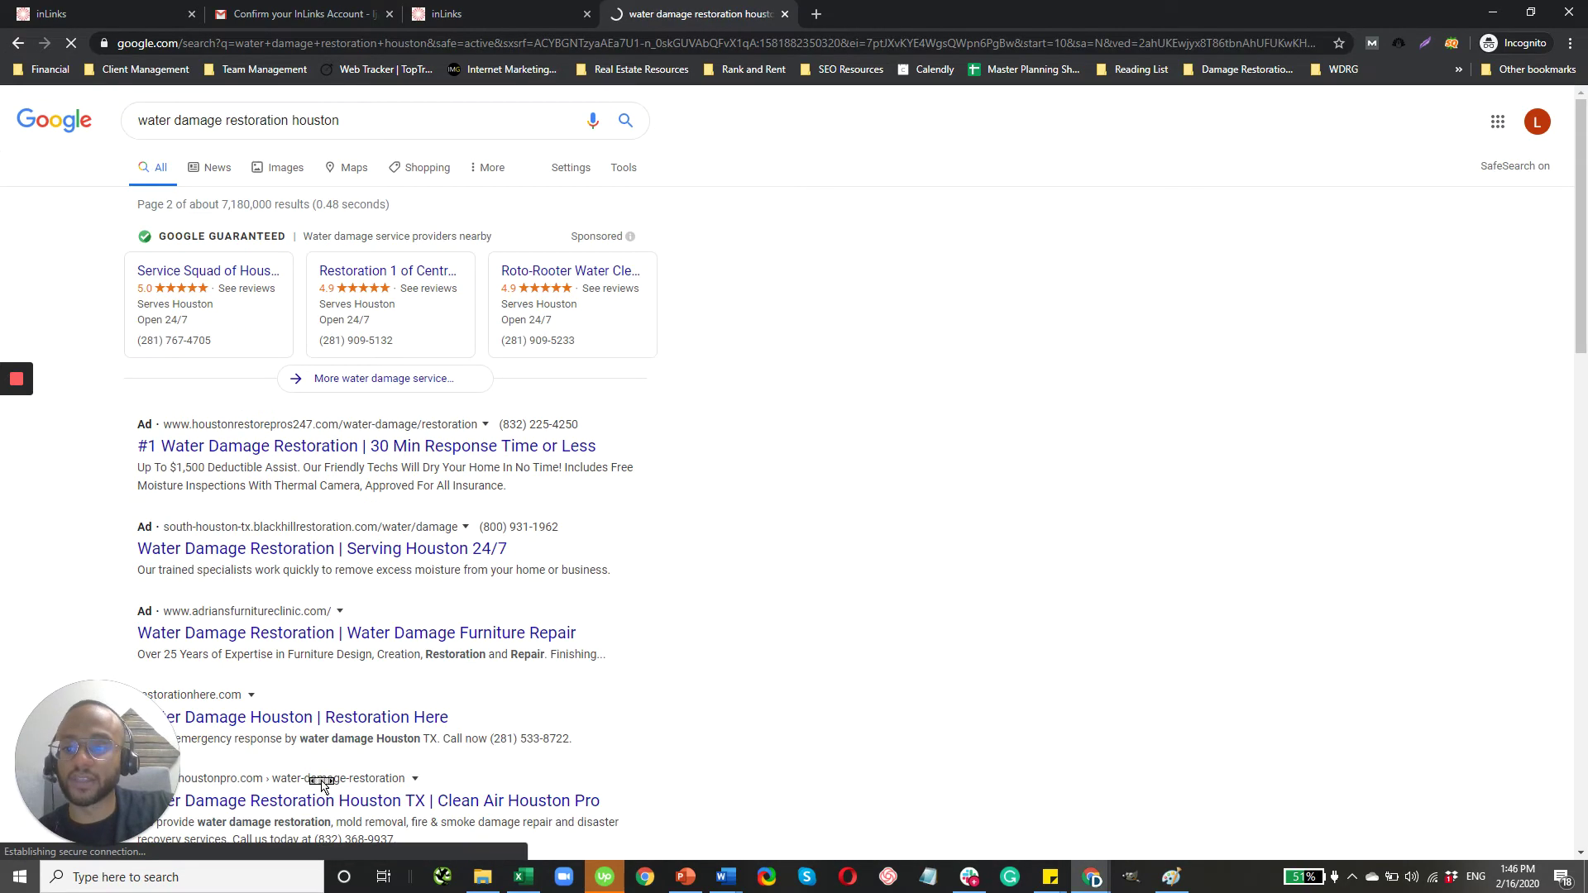
pyautogui.scroll(-10, 648, 455)
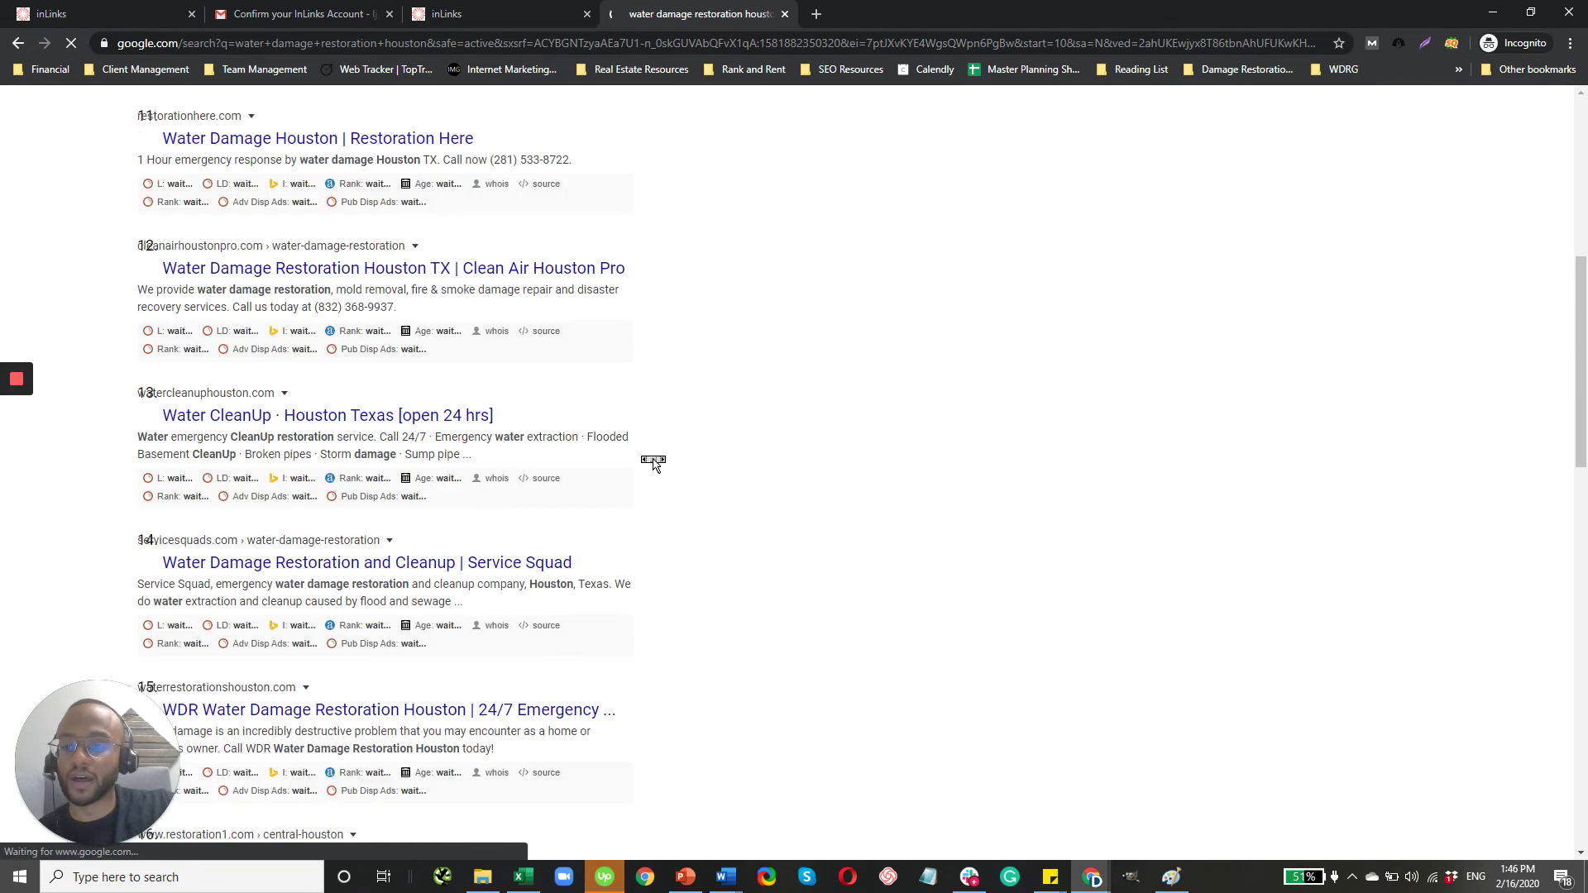
pyautogui.scroll(-3, 646, 485)
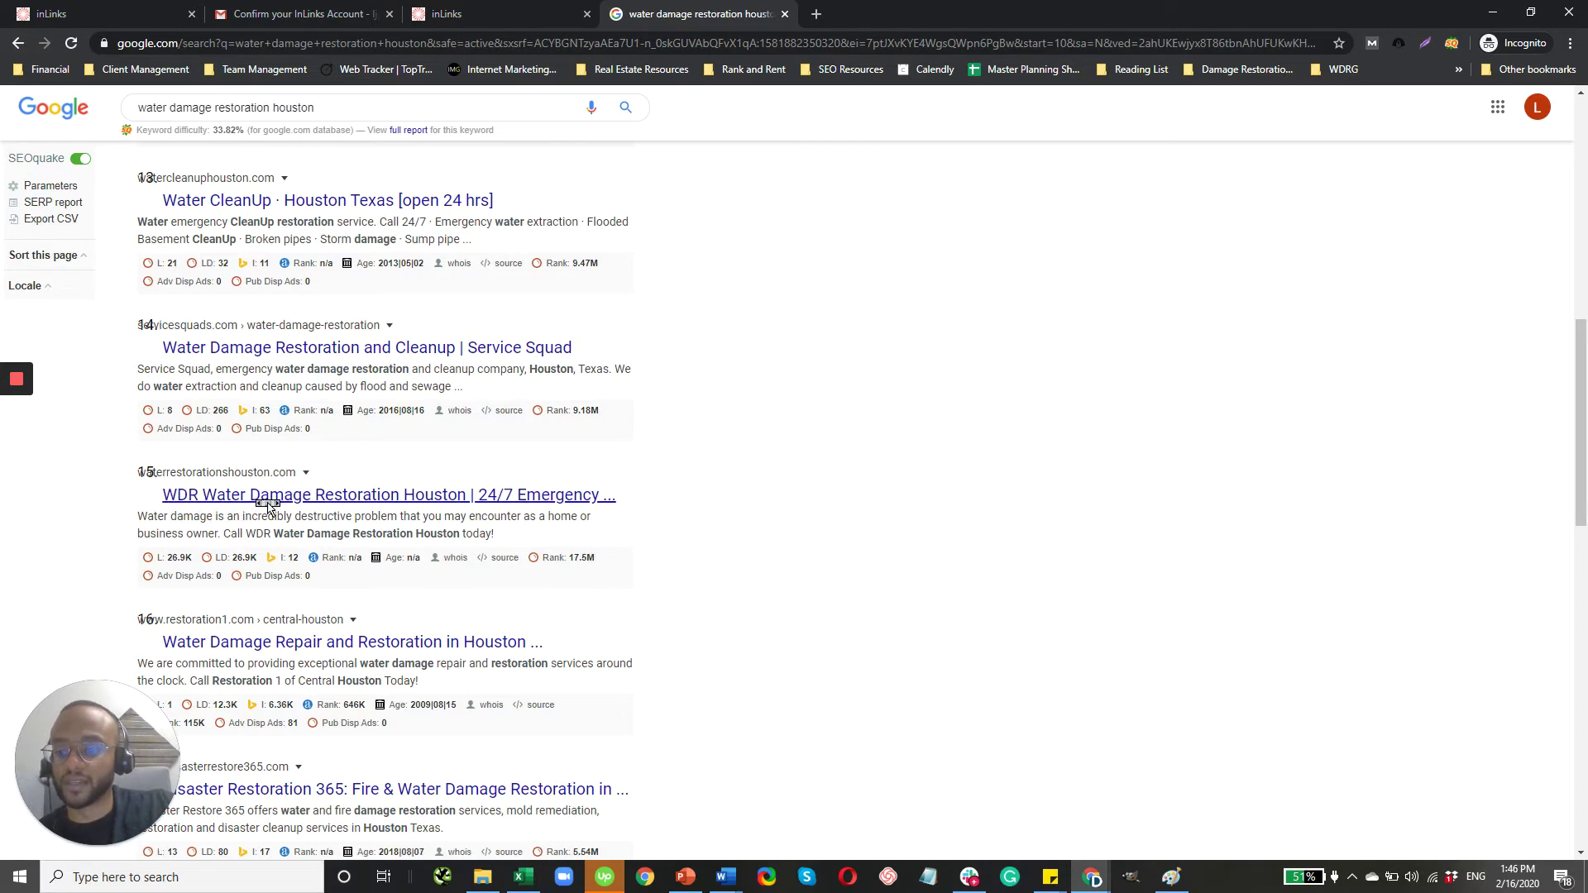
pyautogui.rightClick(325, 503)
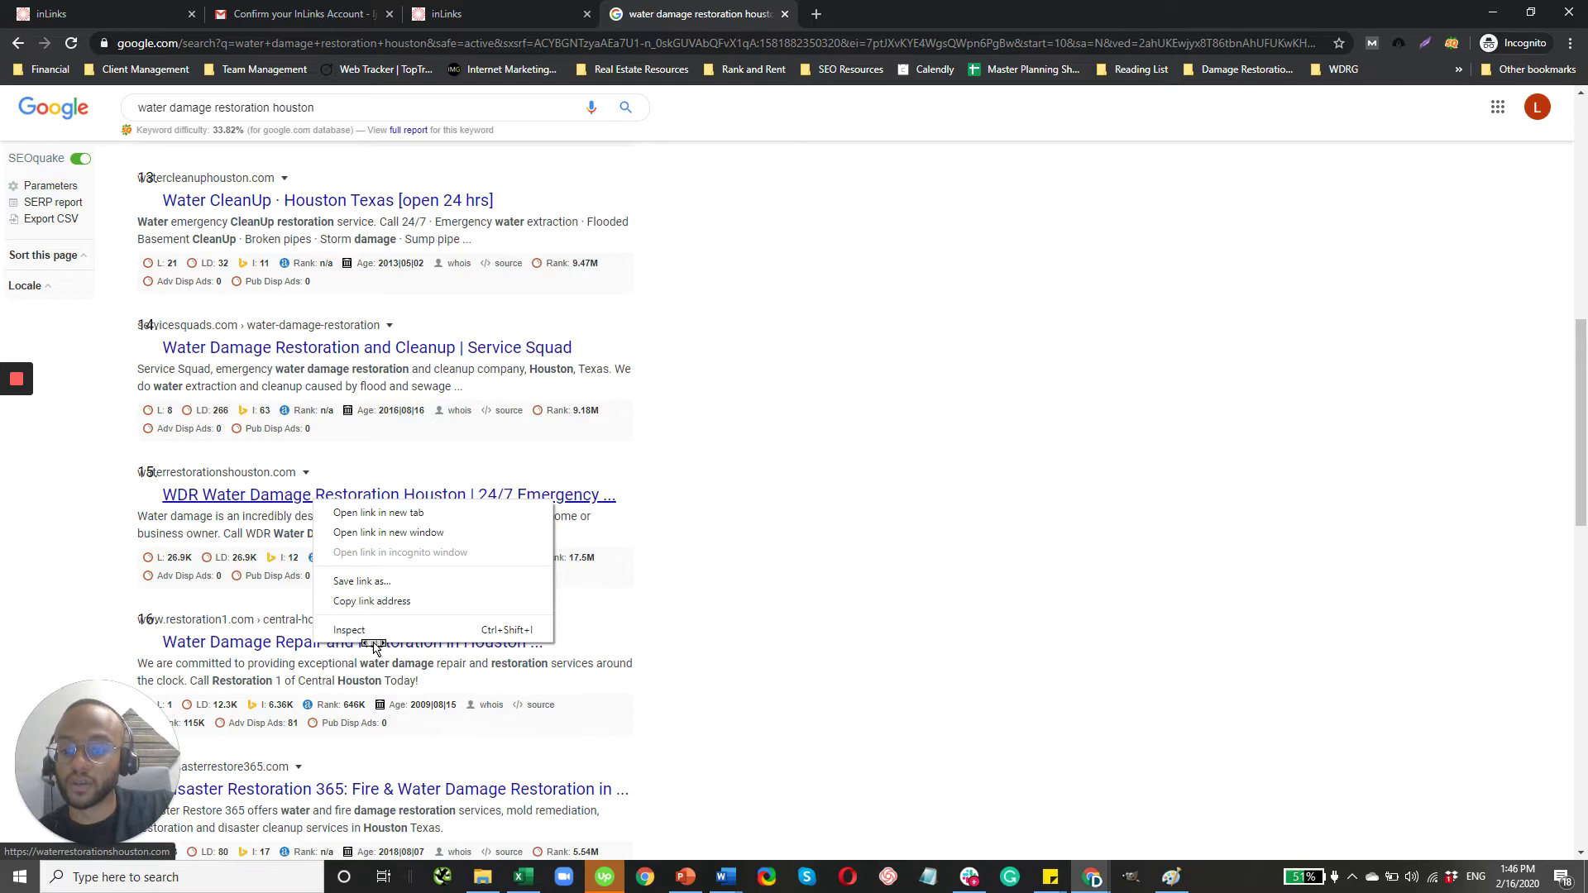
pyautogui.click(394, 601)
# - Paste the WDR page URL as the URL to optimize and run the analysis
pyautogui.click(546, 9)
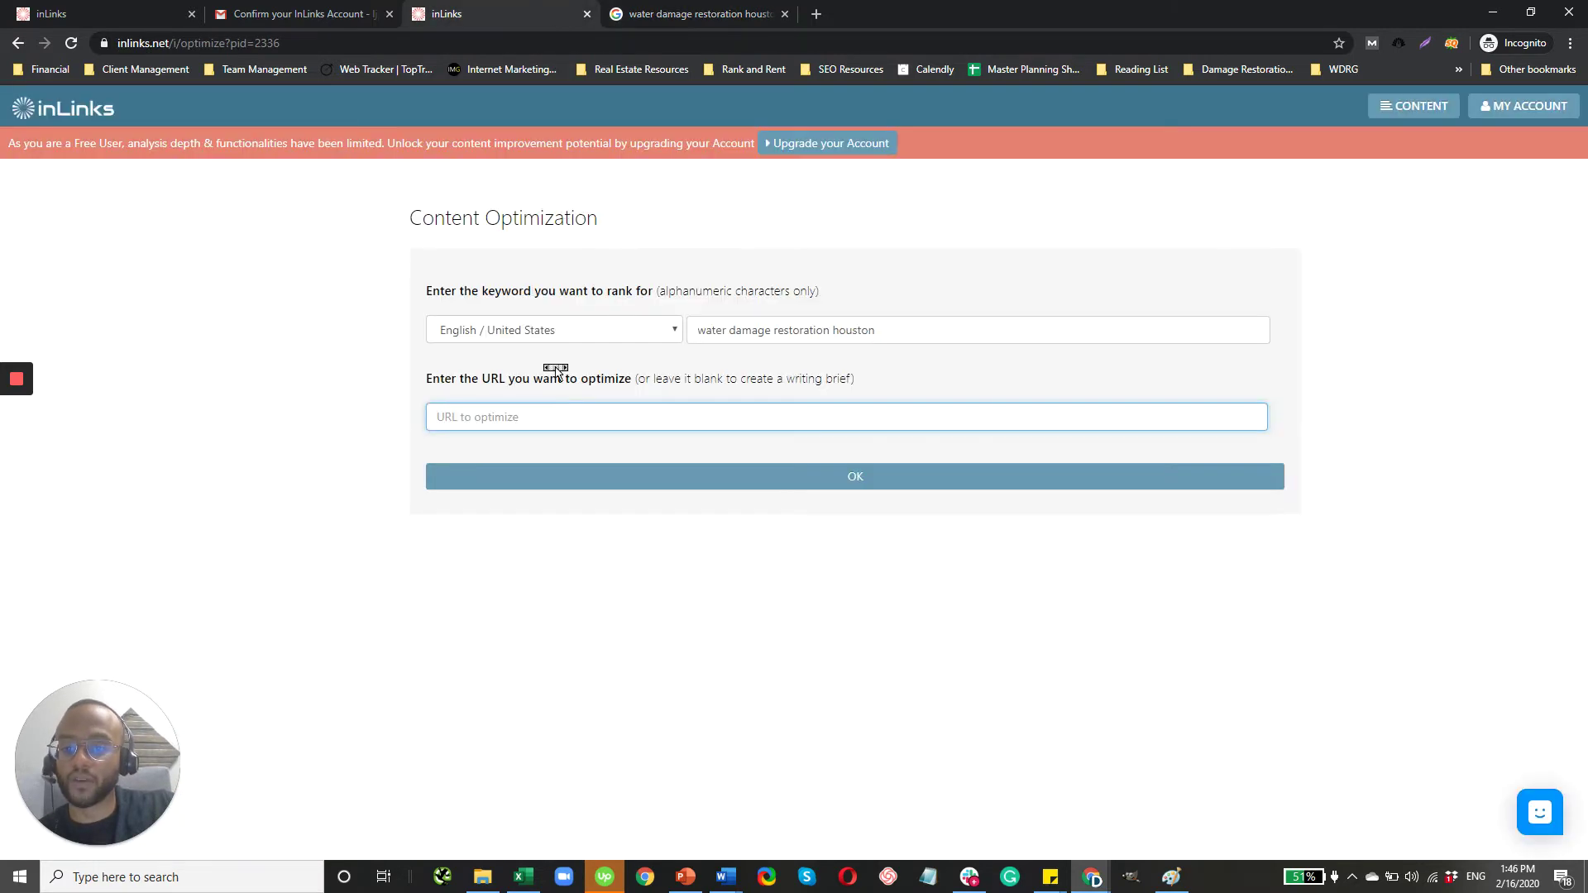
pyautogui.click(550, 416)
pyautogui.hotkey('ctrl', 'v')
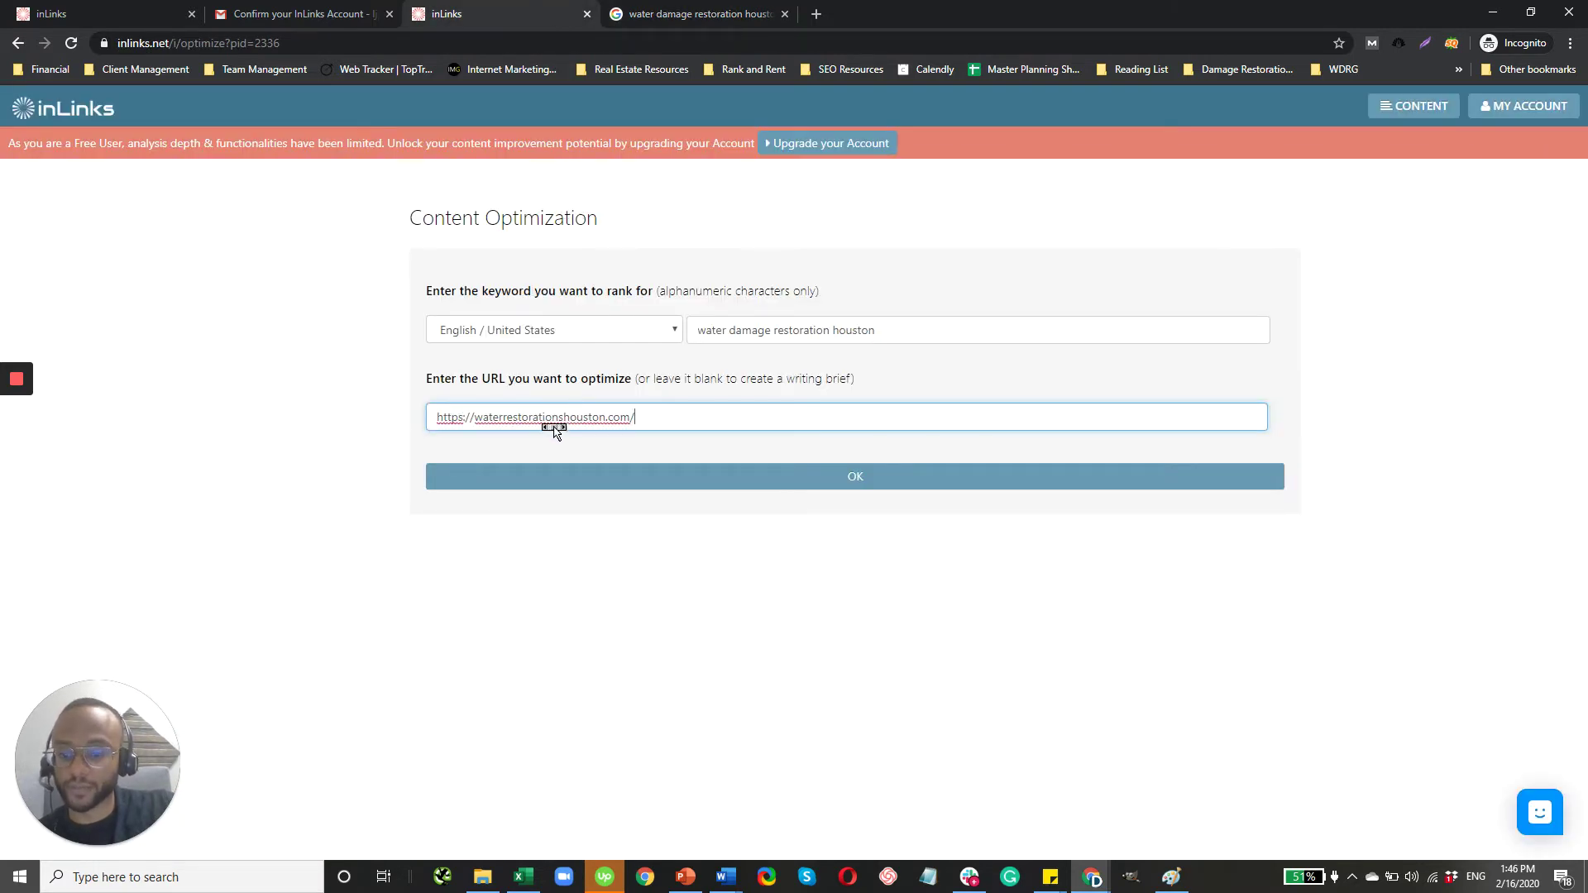
pyautogui.click(573, 482)
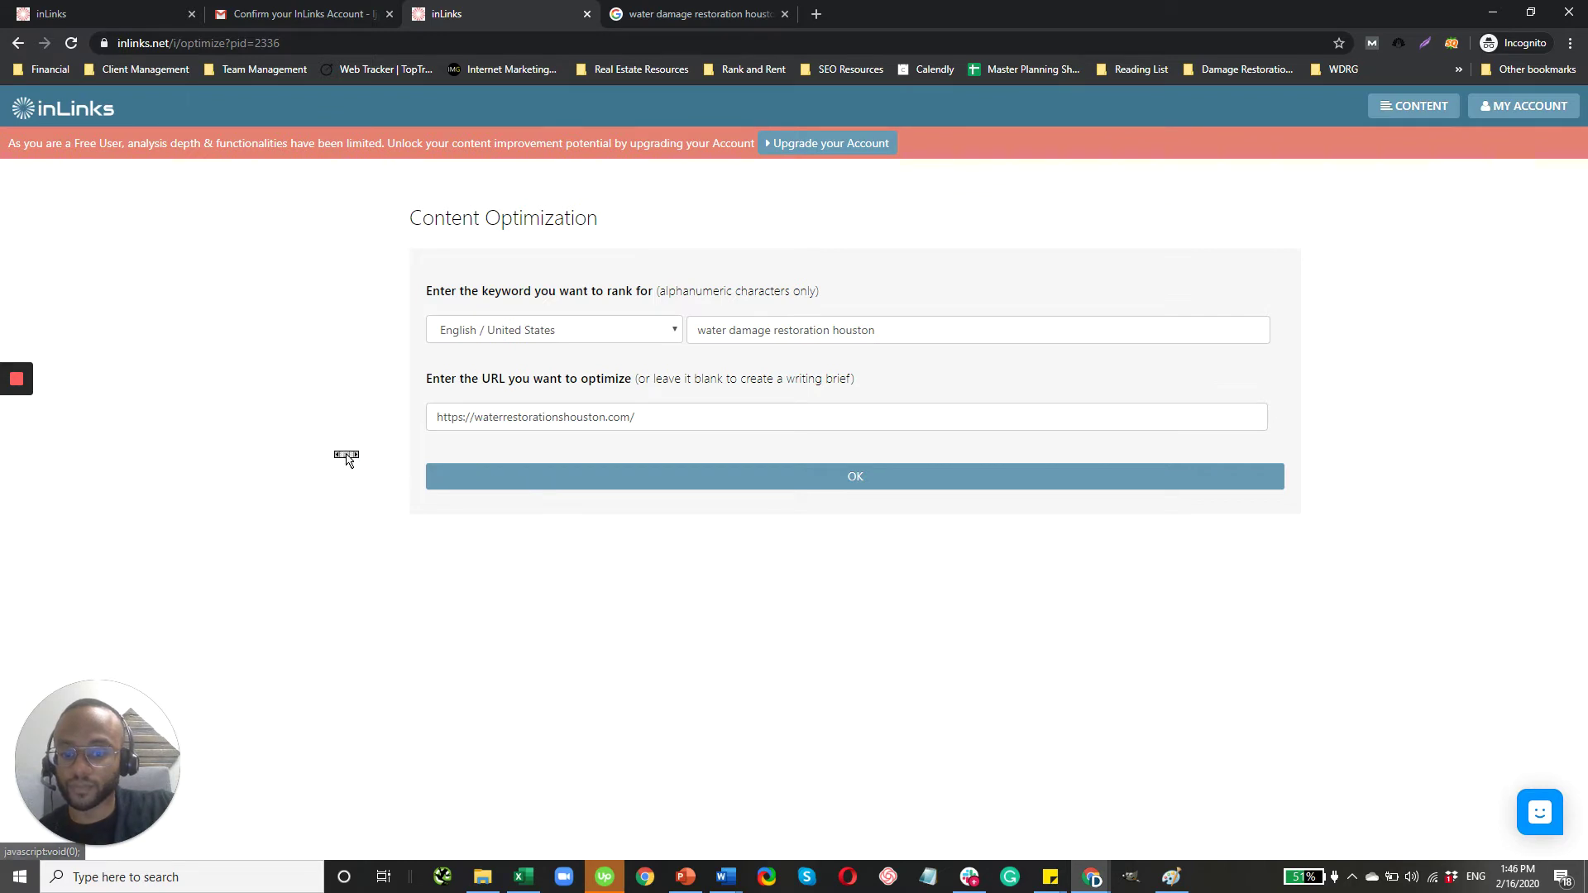
pyautogui.click(831, 487)
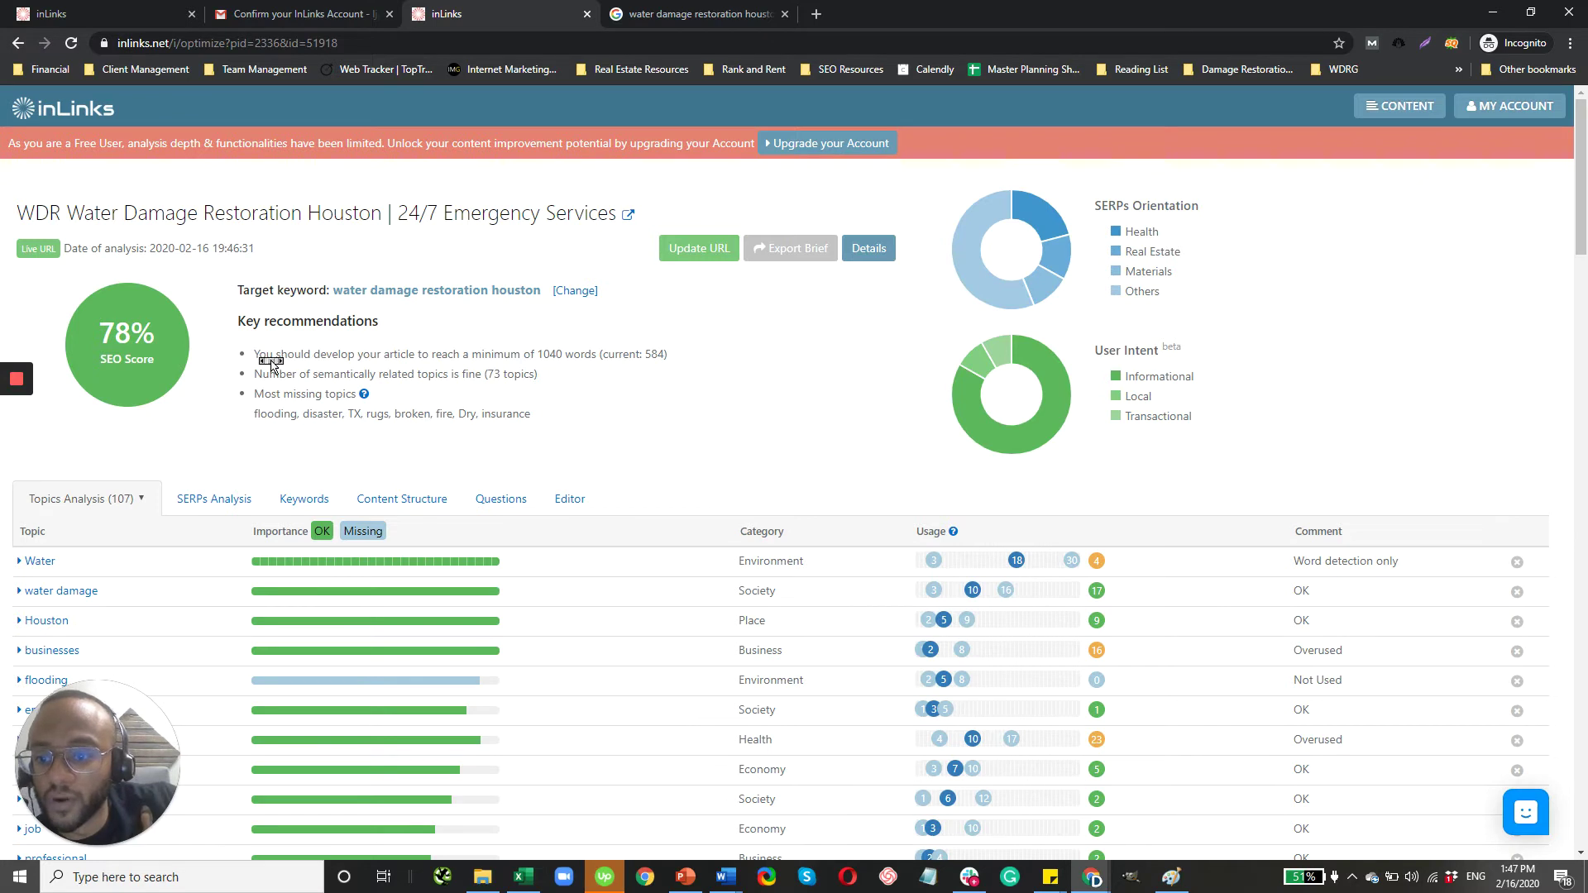
pyautogui.moveTo(254, 356); pyautogui.dragTo(605, 364)
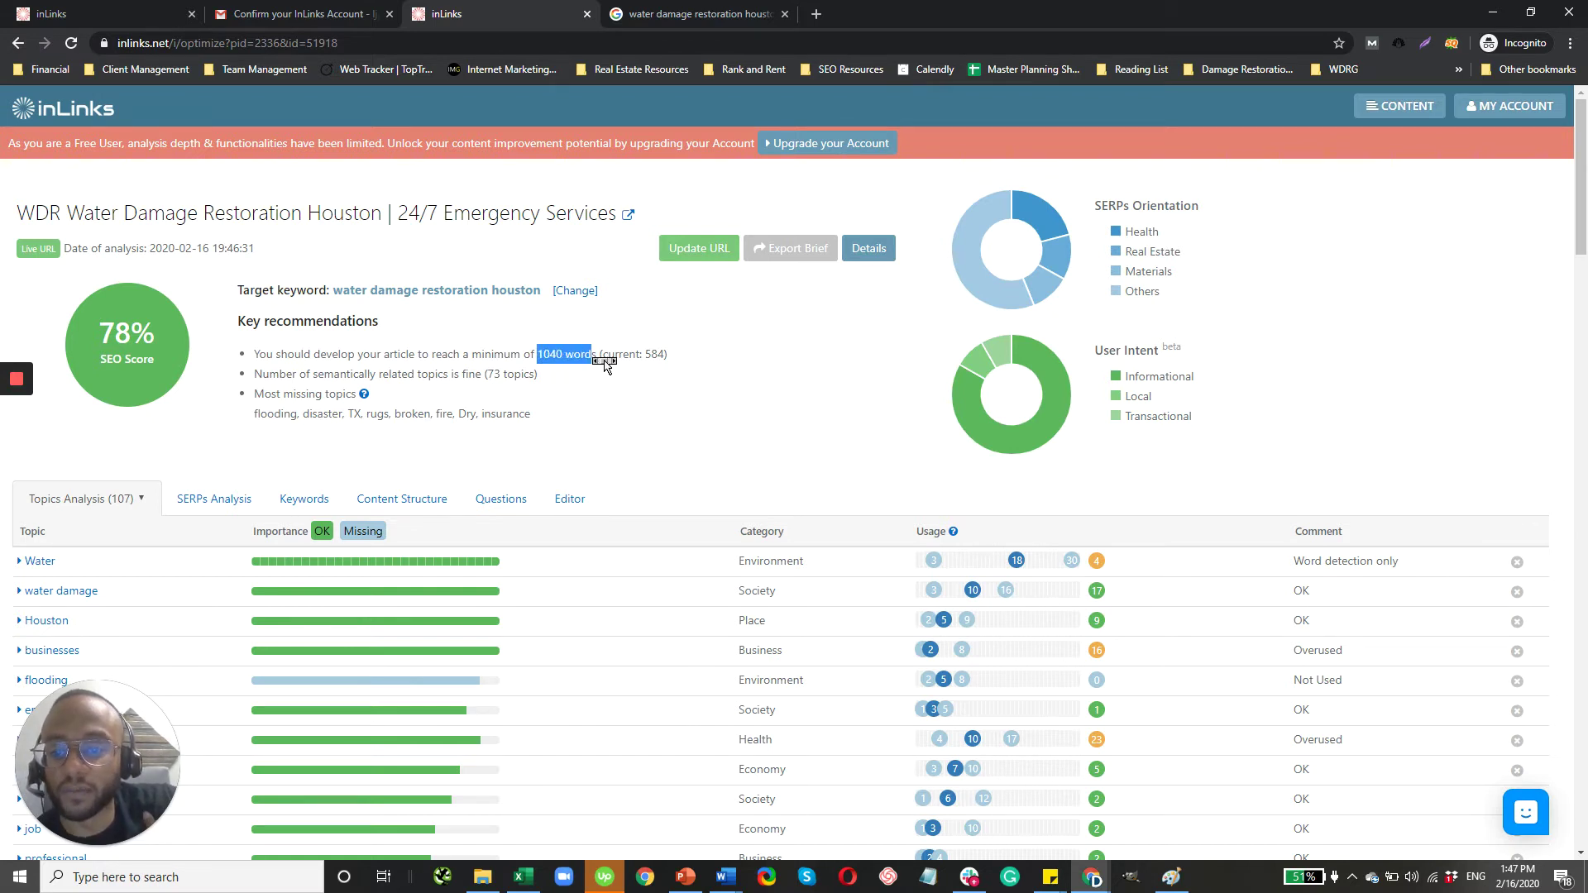
pyautogui.moveTo(605, 366); pyautogui.dragTo(81, 479)
pyautogui.scroll(-2, 182, 580)
pyautogui.scroll(-2, 216, 546)
pyautogui.scroll(4, 234, 532)
pyautogui.scroll(-2, 398, 450)
pyautogui.scroll(1, 142, 433)
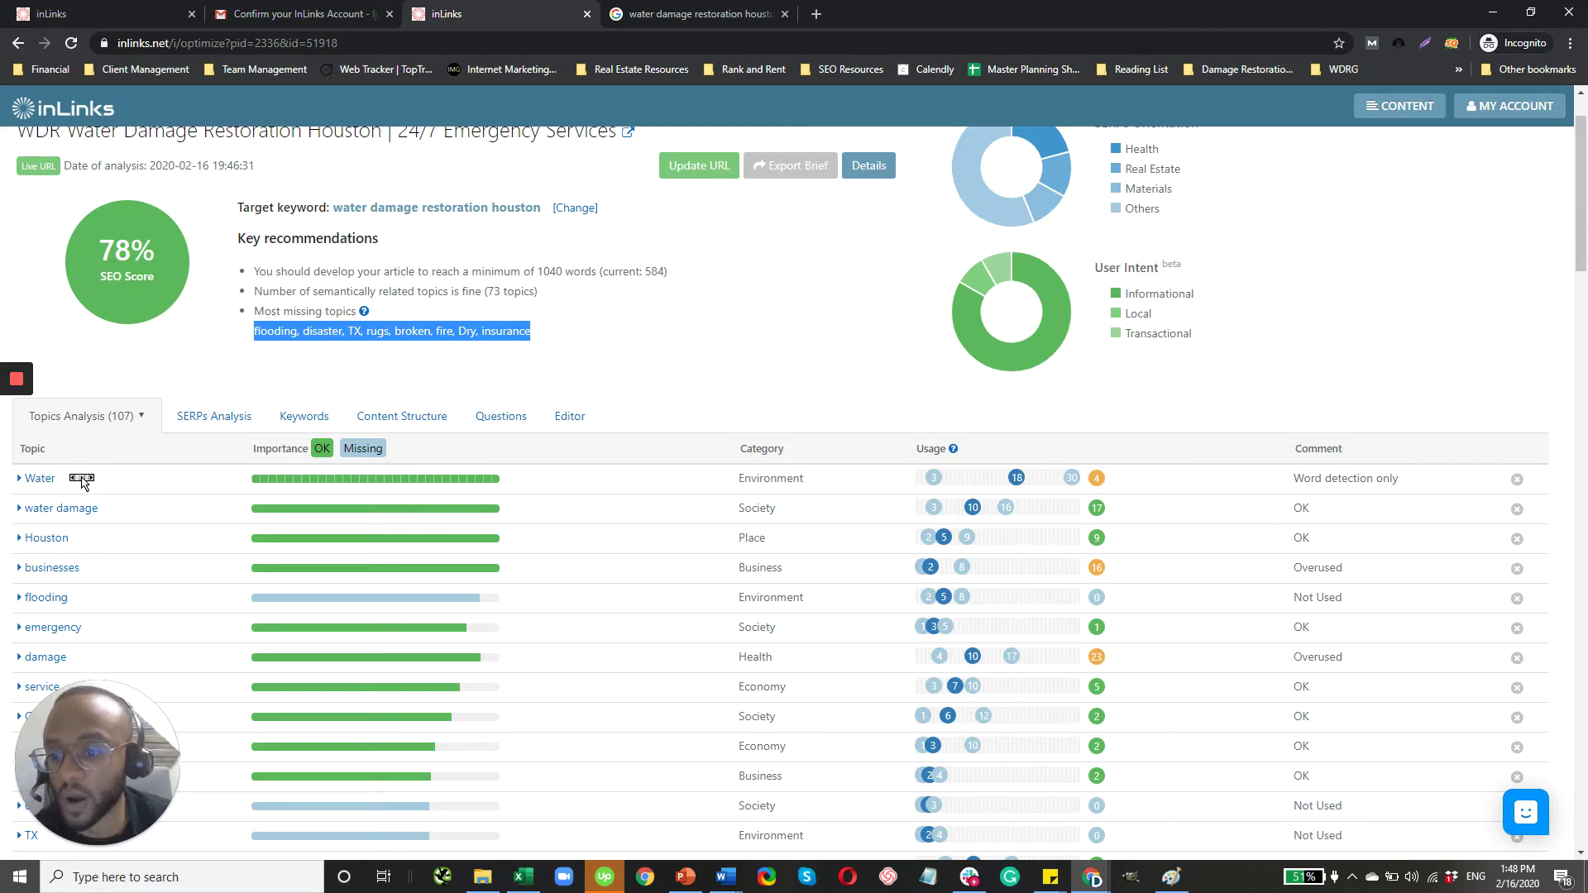
pyautogui.moveTo(81, 478); pyautogui.dragTo(84, 483)
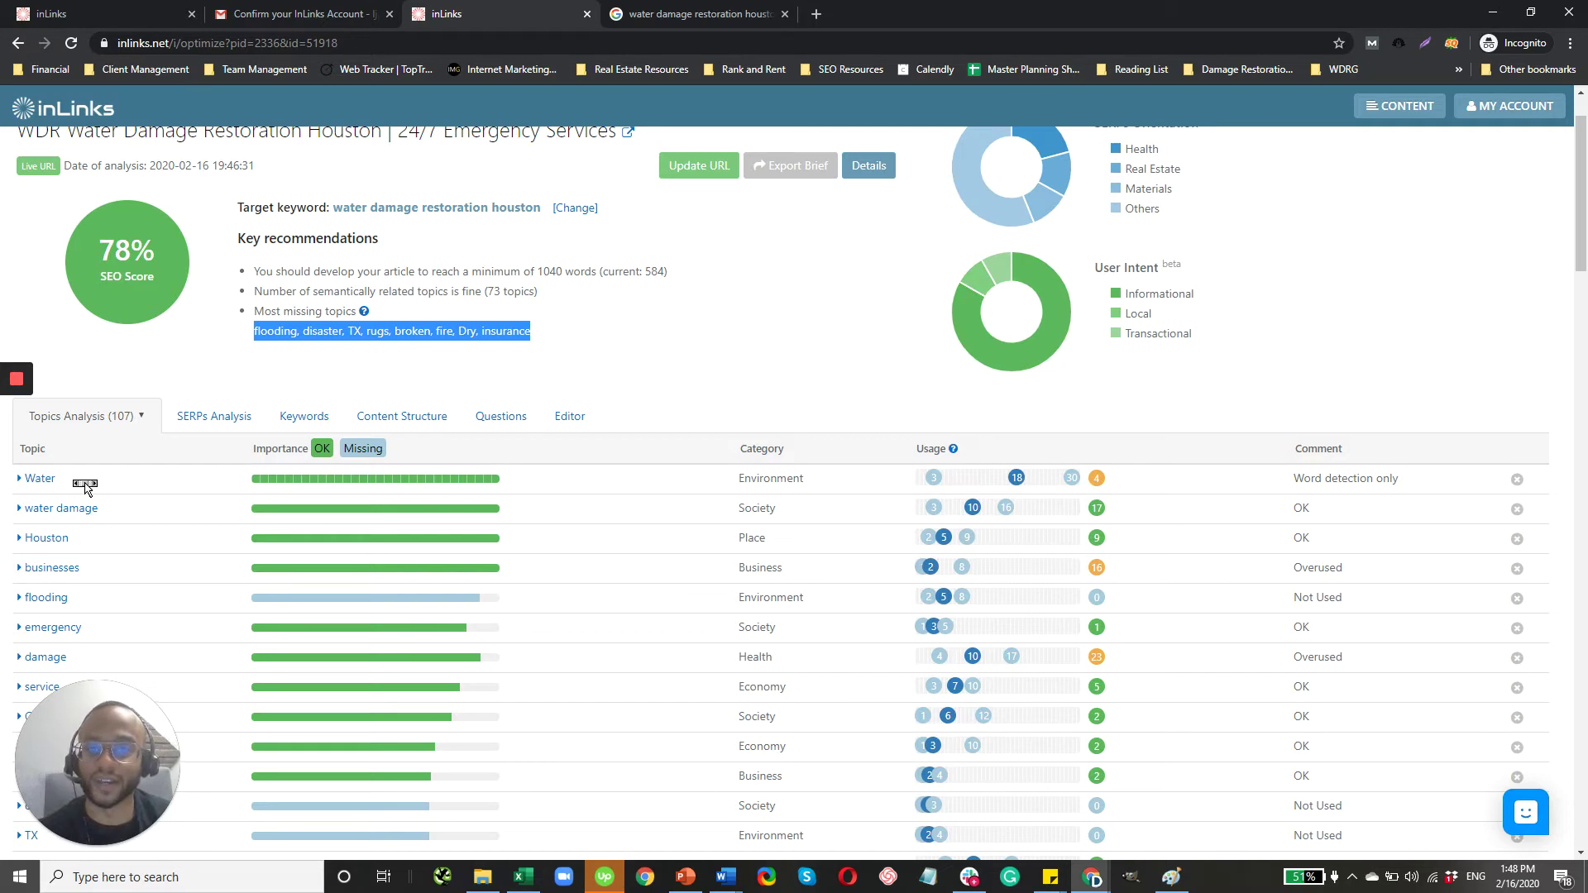
pyautogui.moveTo(85, 485); pyautogui.dragTo(201, 611)
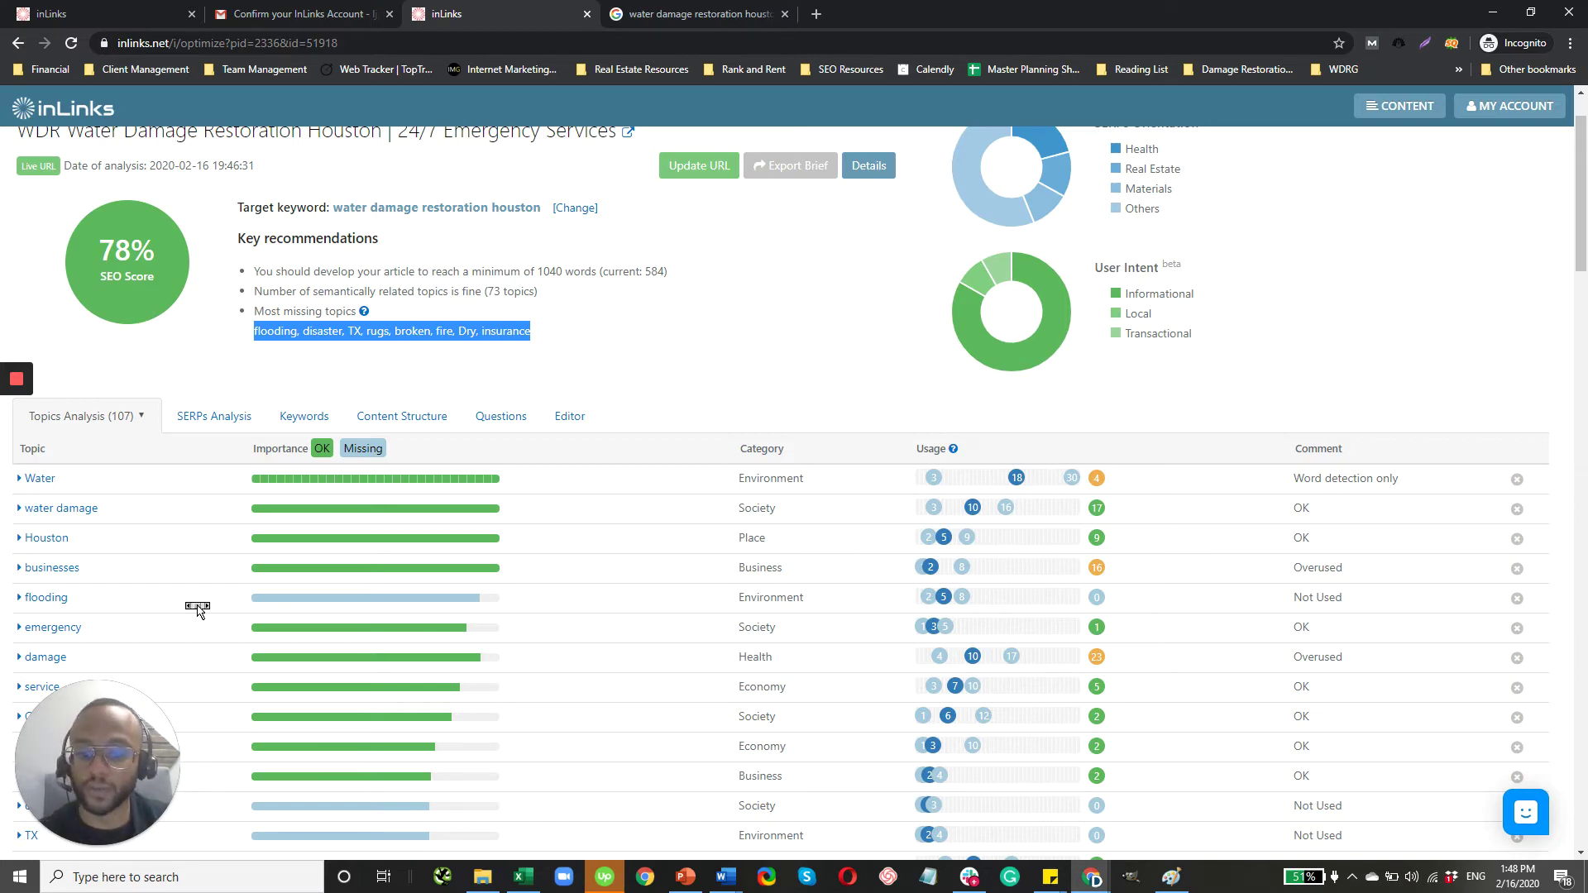
pyautogui.moveTo(199, 610); pyautogui.dragTo(789, 523)
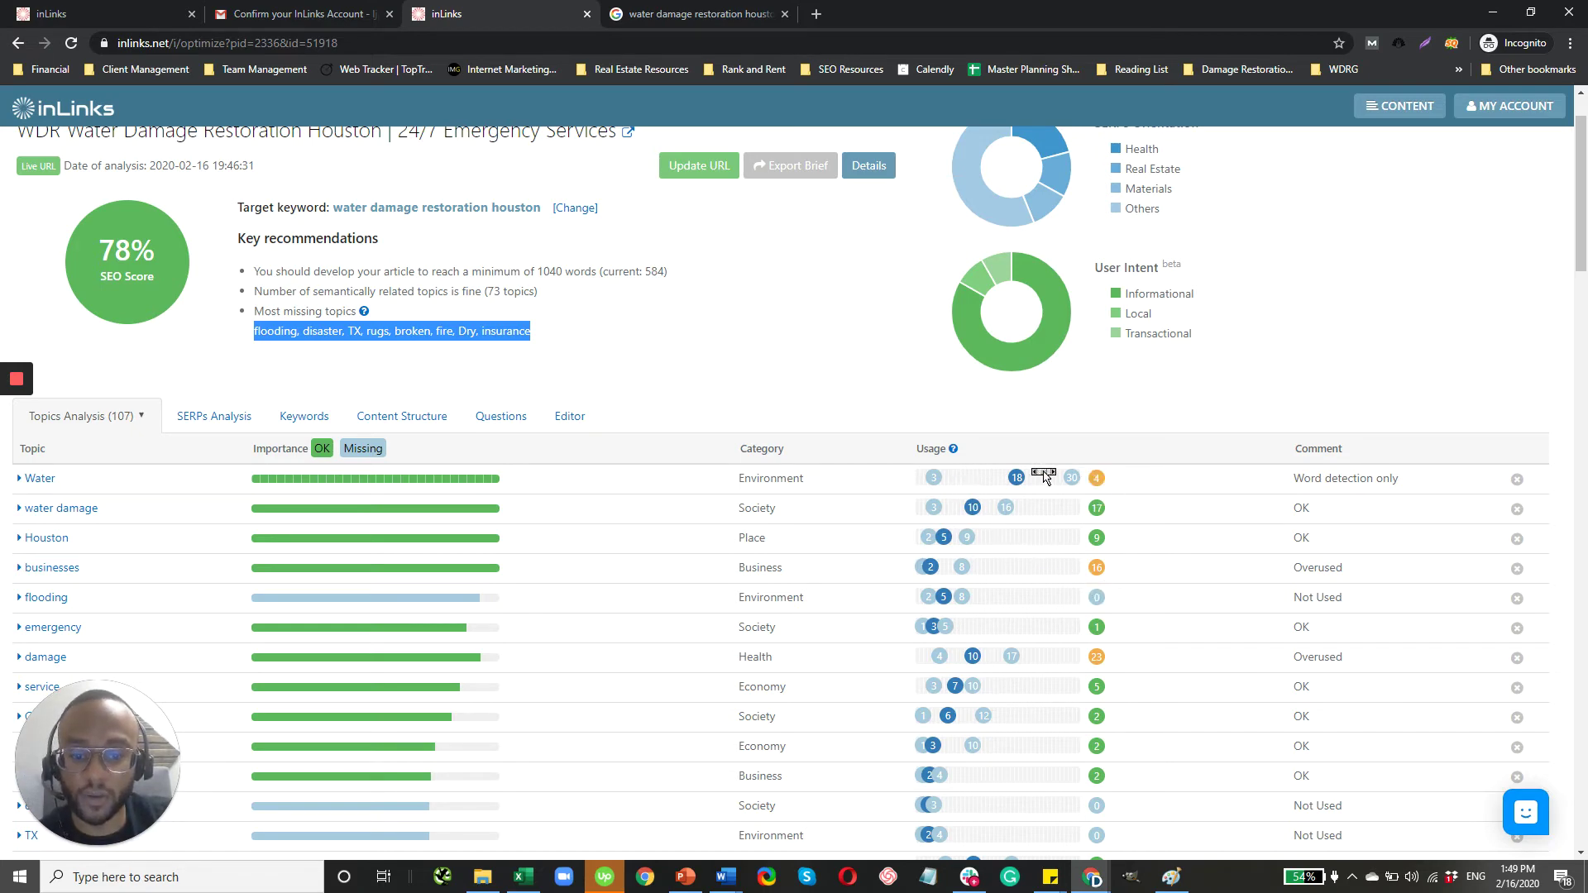
pyautogui.moveTo(964, 454)
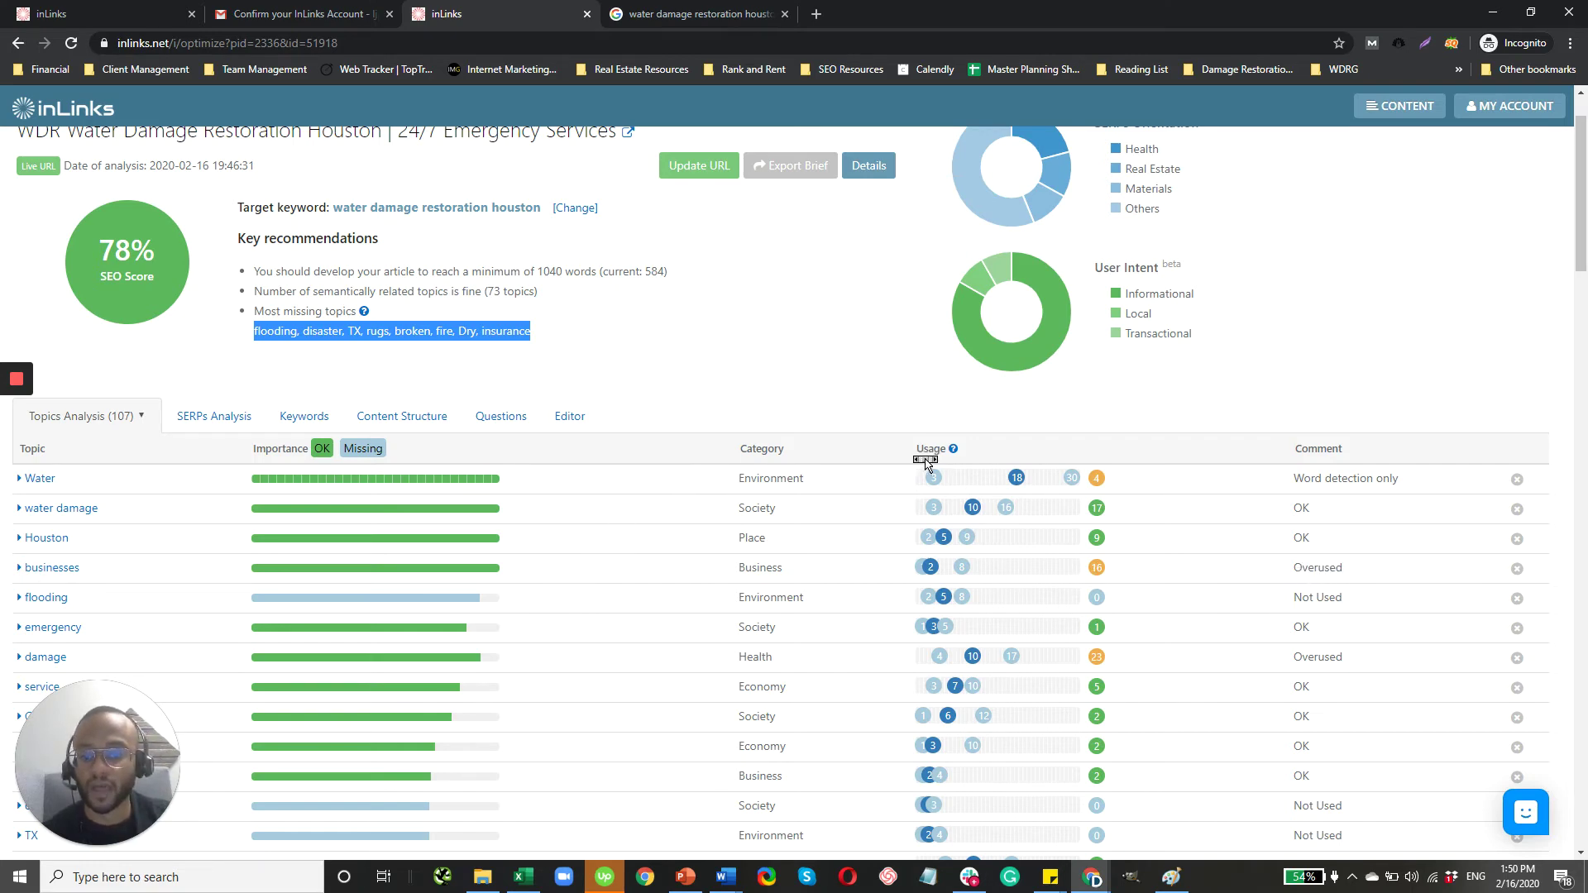
pyautogui.scroll(-7, 699, 547)
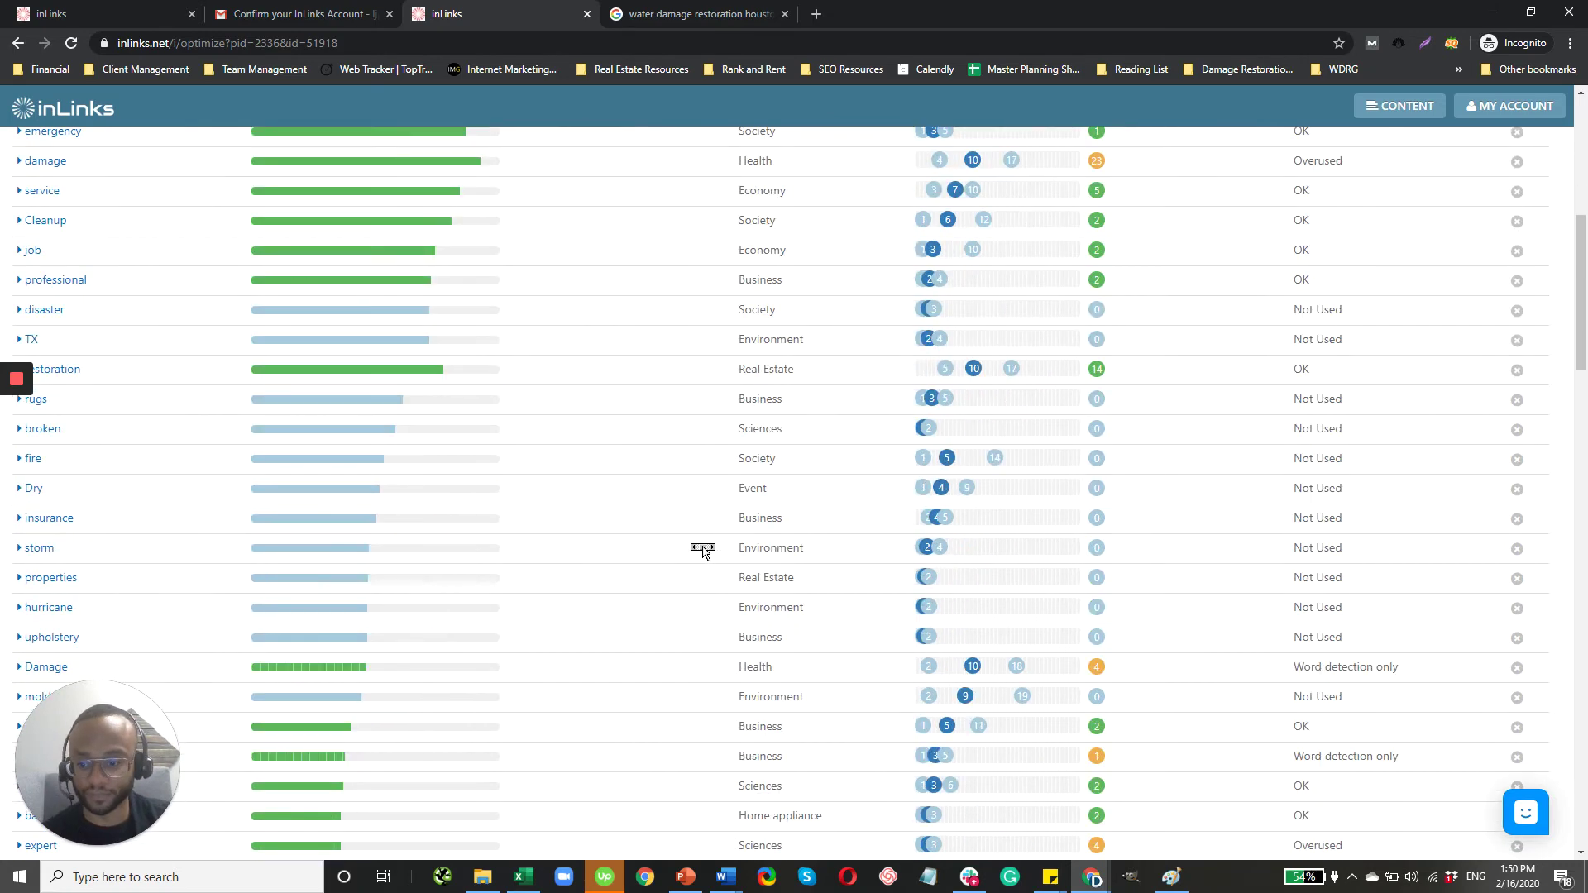
pyautogui.scroll(8, 702, 552)
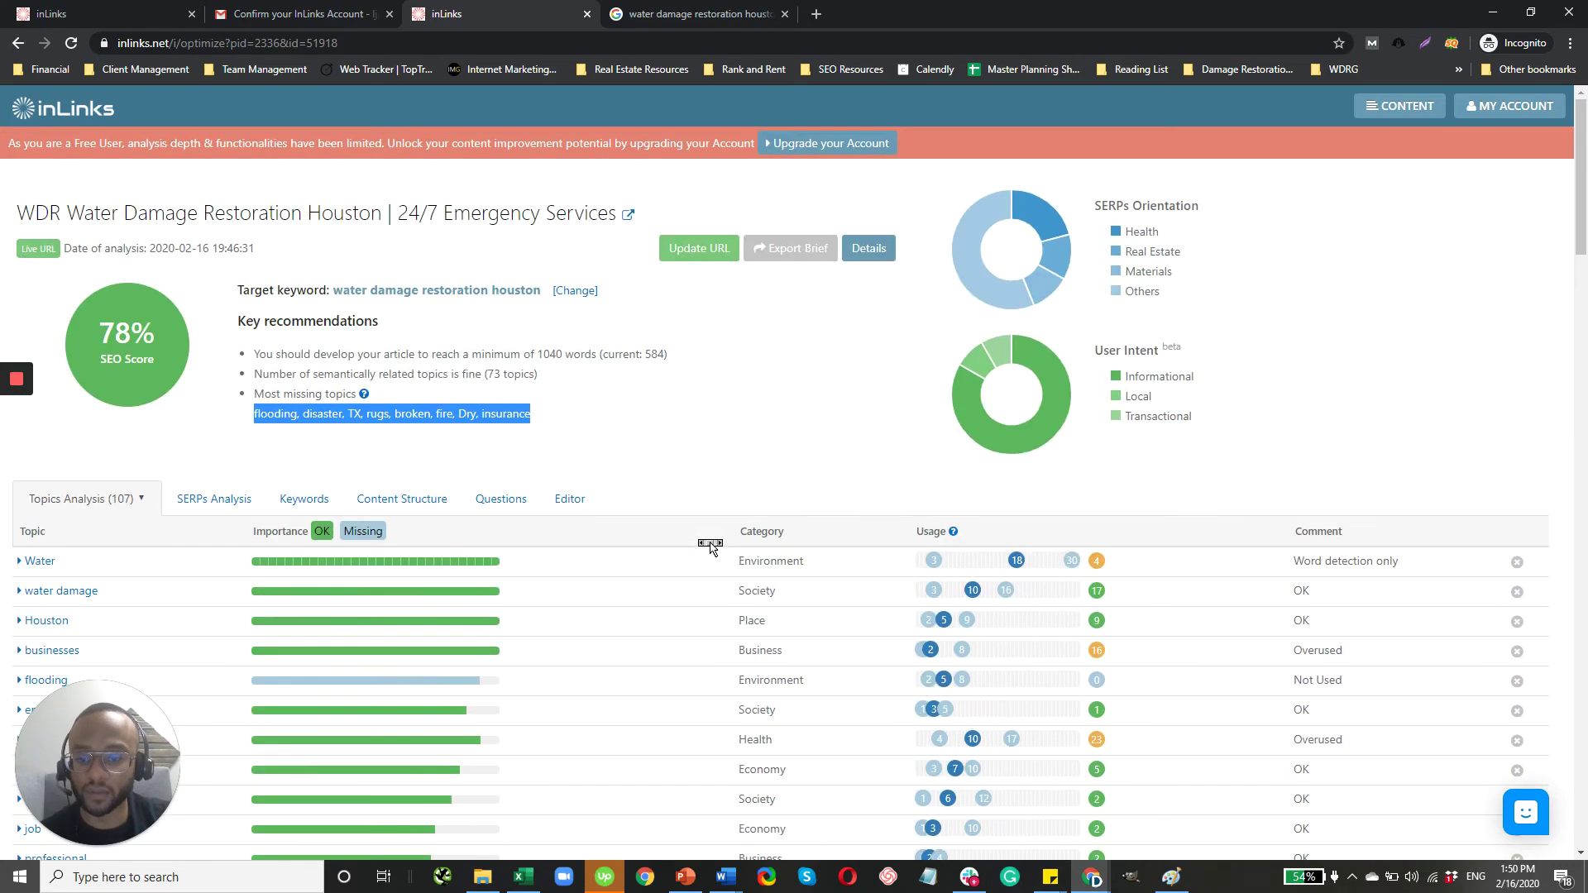
# - Open the Editor and look through the analysed WDR page's text
pyautogui.click(590, 503)
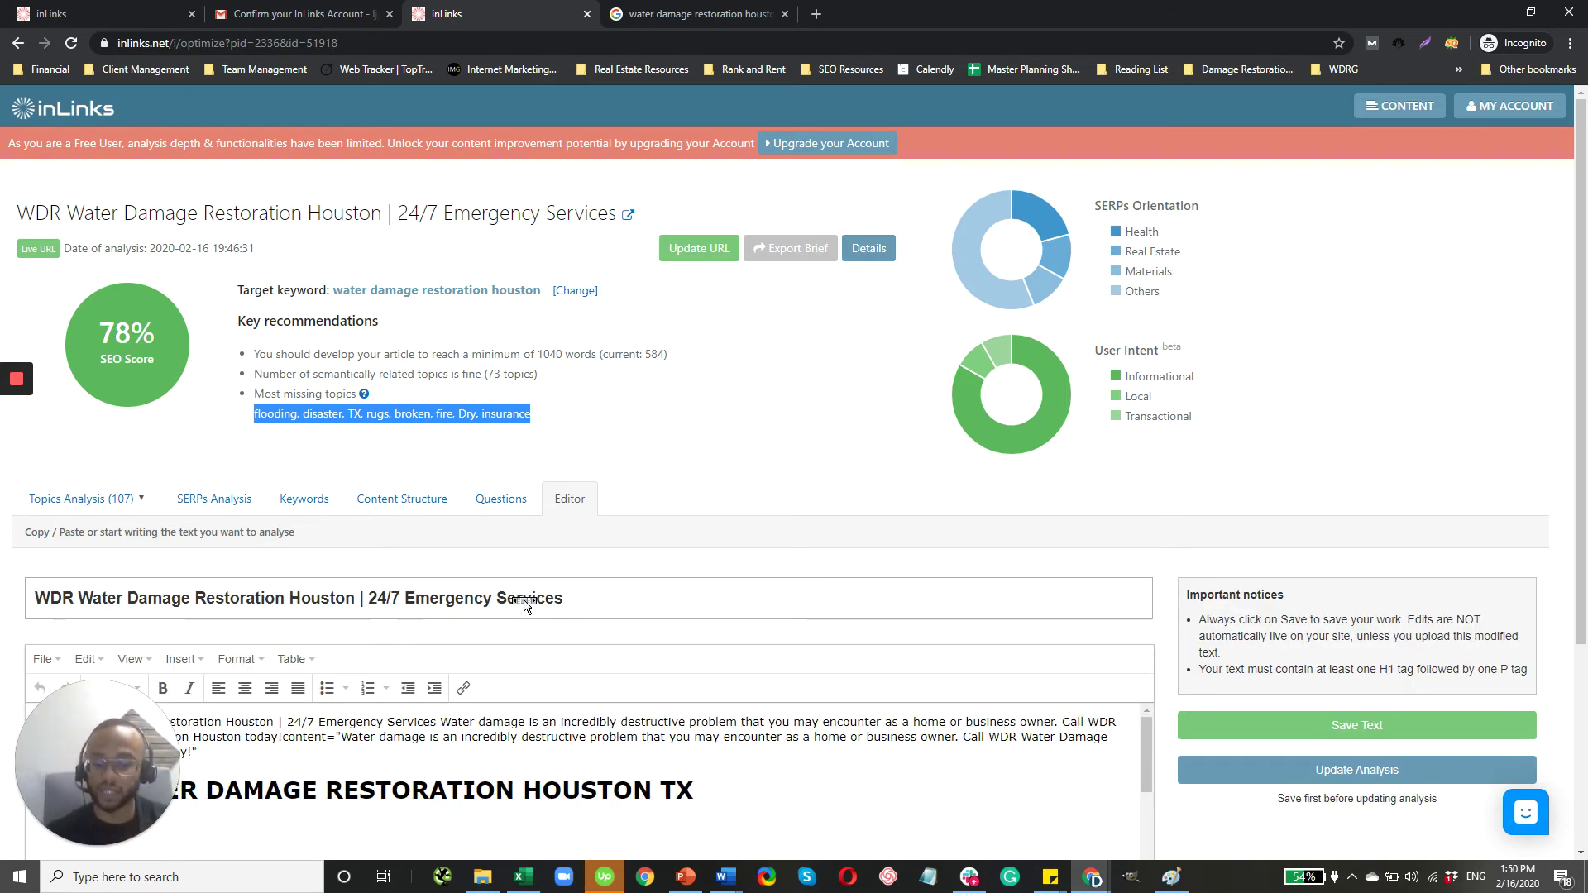
pyautogui.scroll(-2, 663, 660)
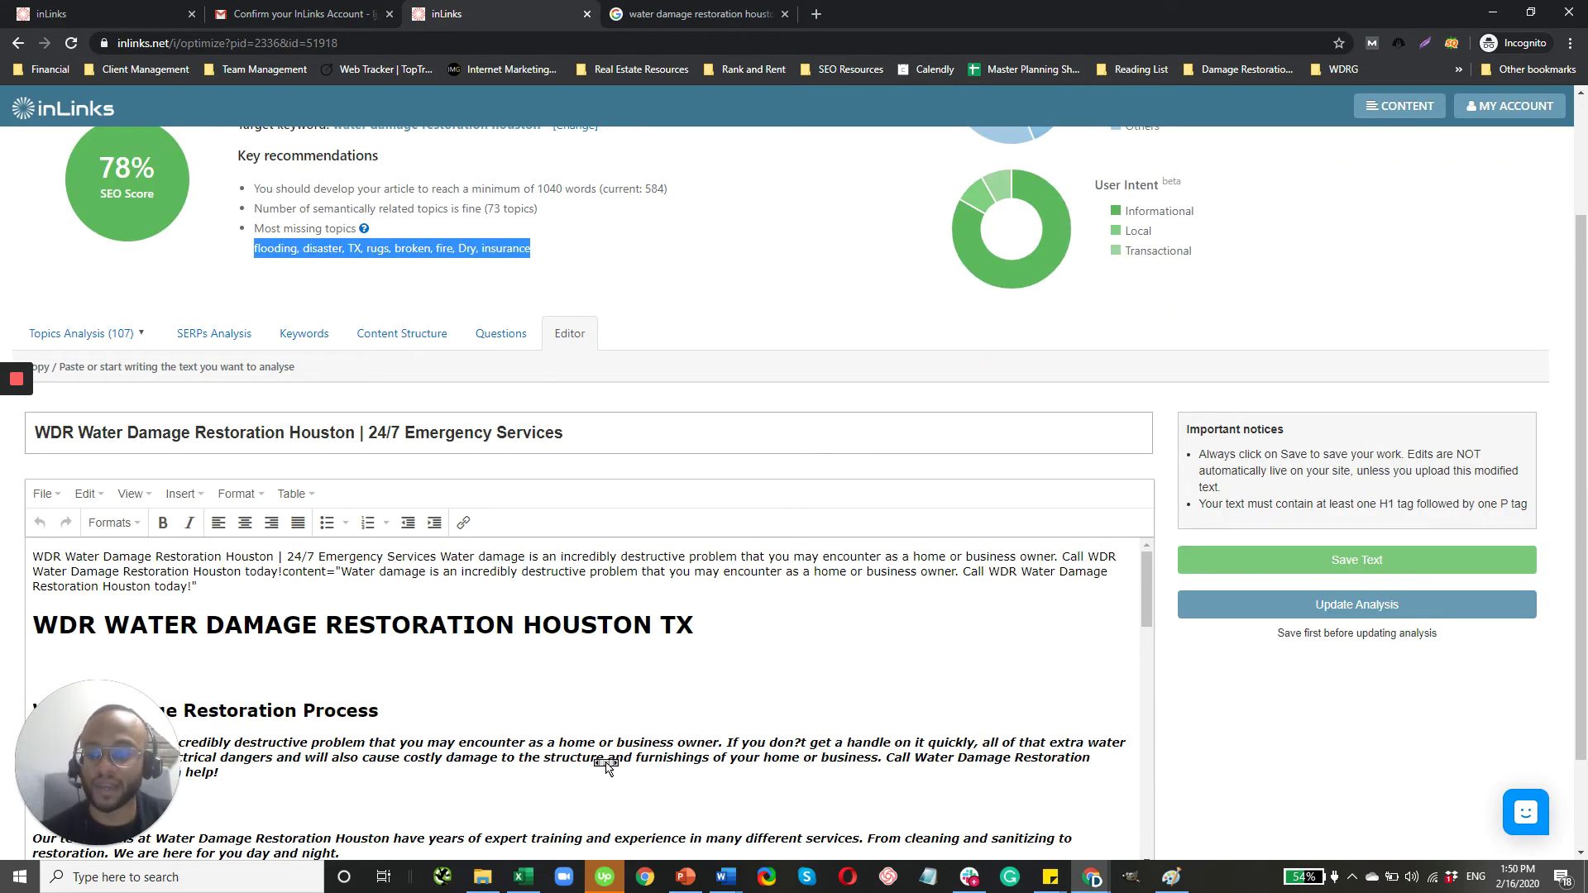
pyautogui.scroll(1, 562, 707)
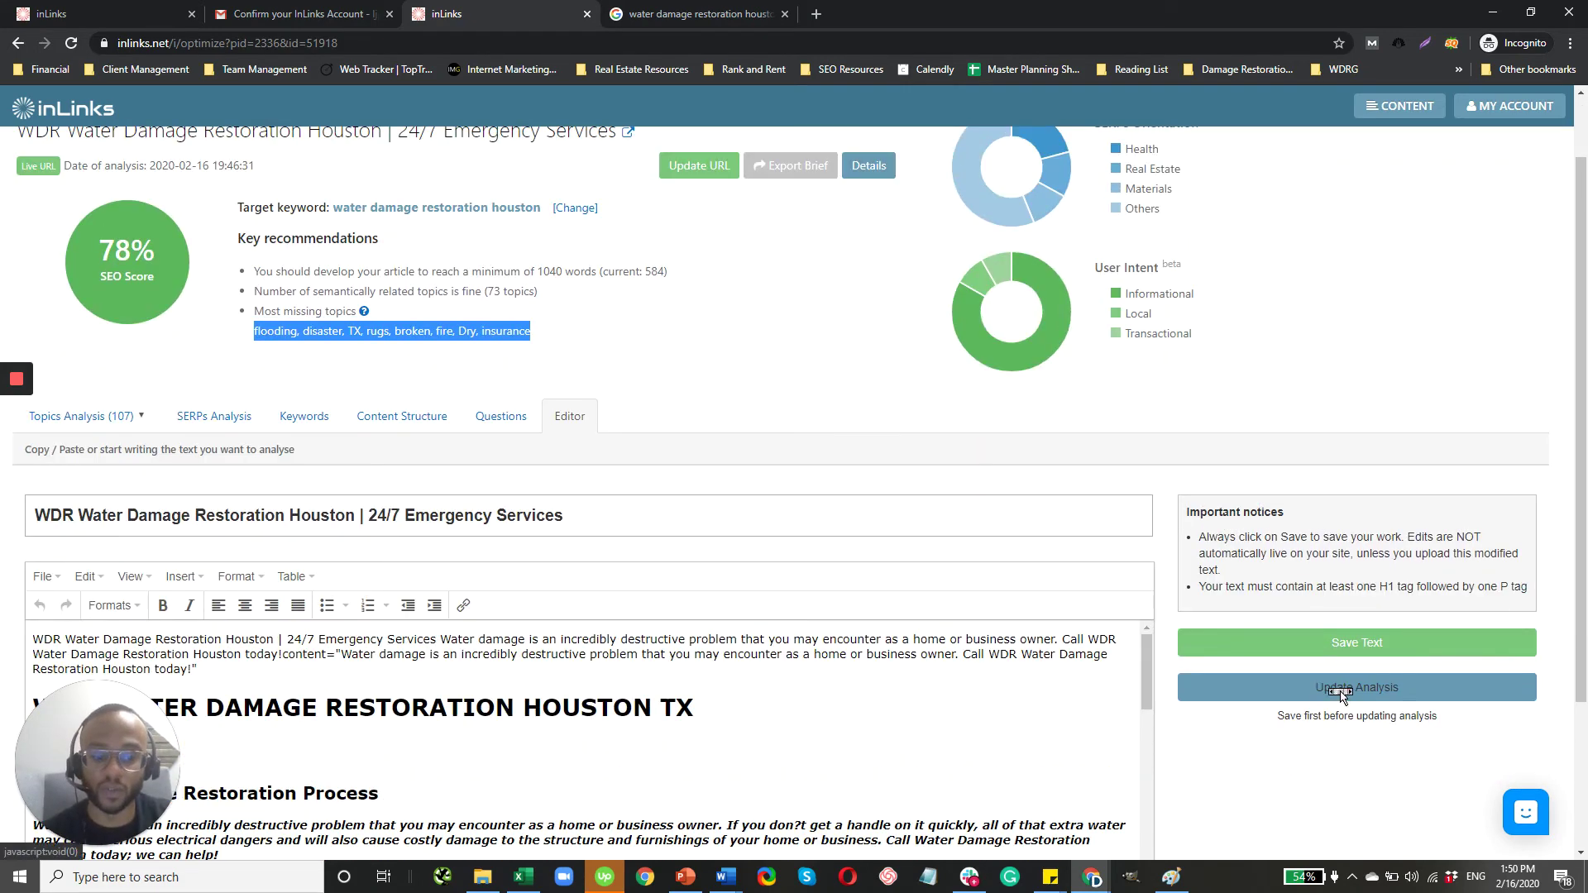
pyautogui.scroll(-3, 797, 715)
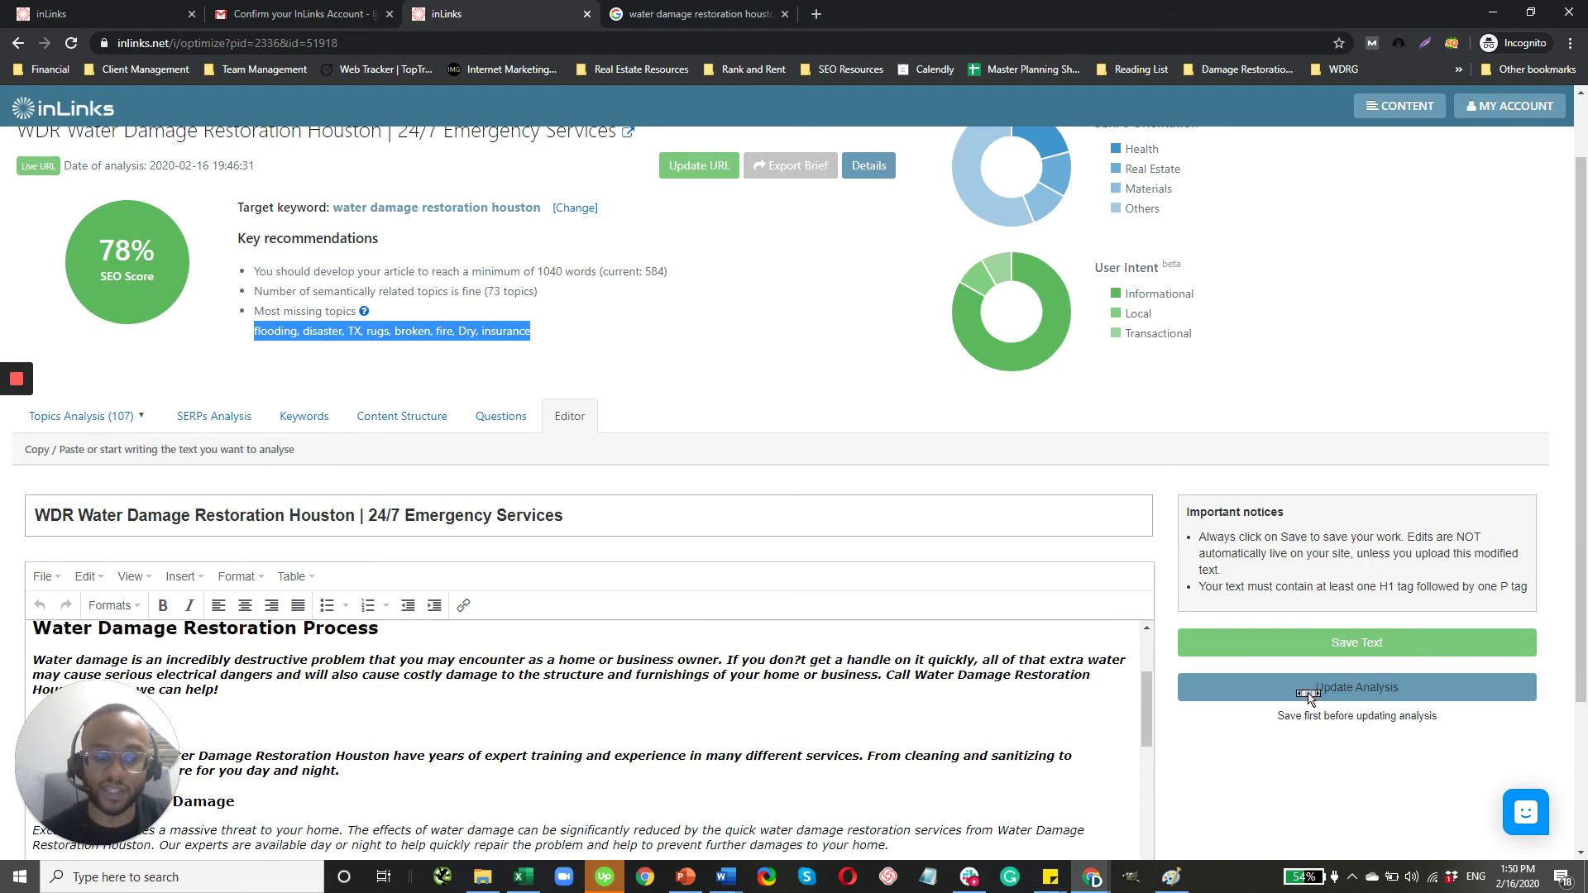
pyautogui.scroll(3, 925, 728)
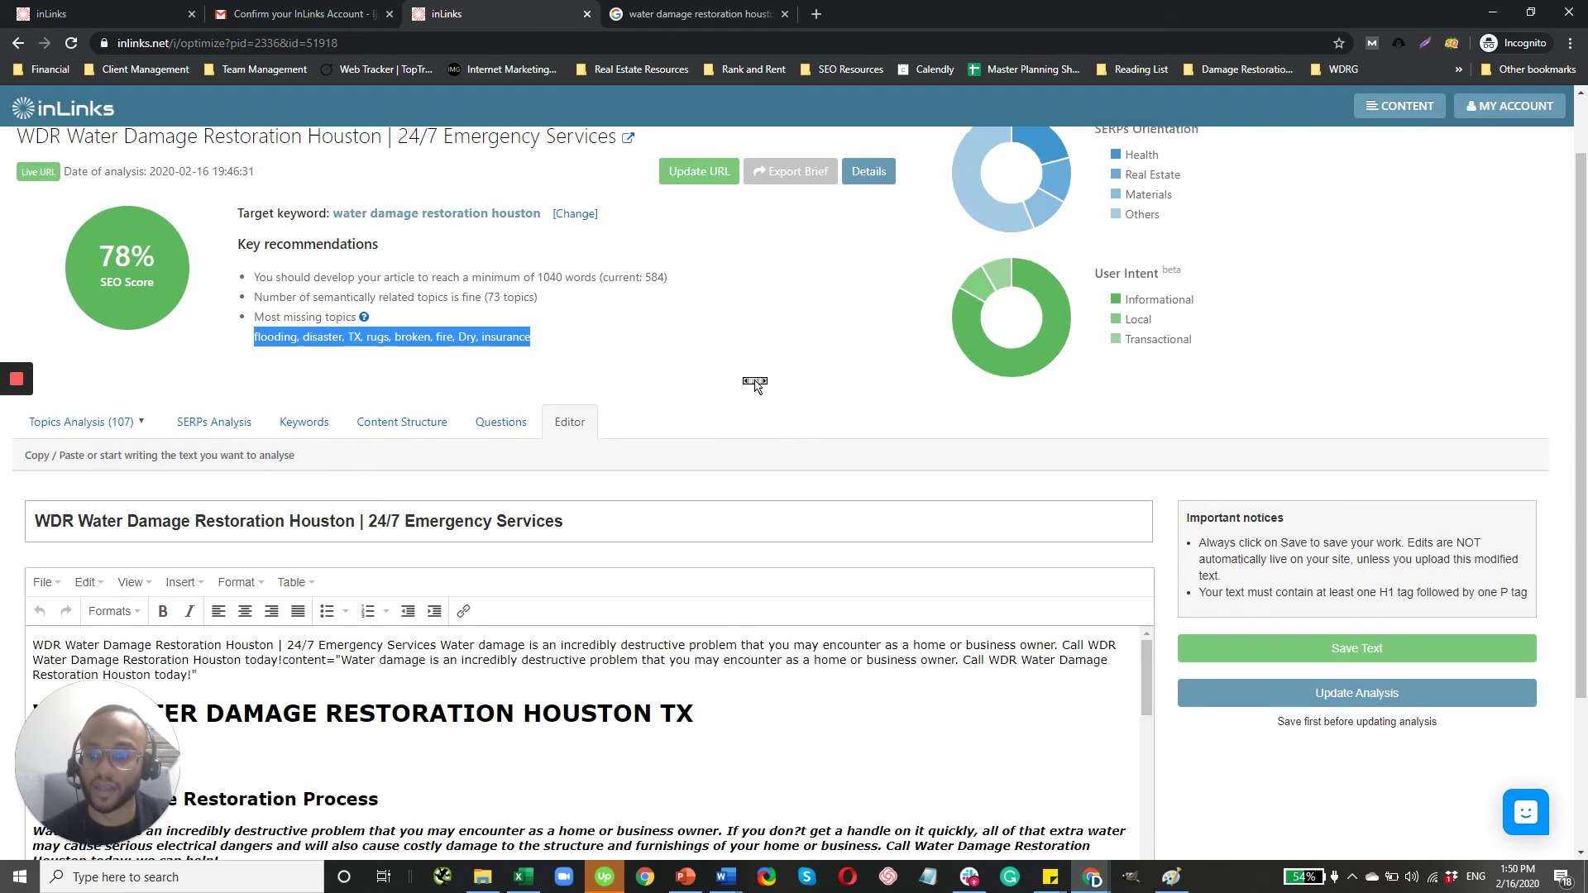
pyautogui.scroll(1, 708, 410)
# - Review the SERPs Analysis table of top pages, such as drymore.com (2477 words) and yelp.com (421)
pyautogui.click(240, 499)
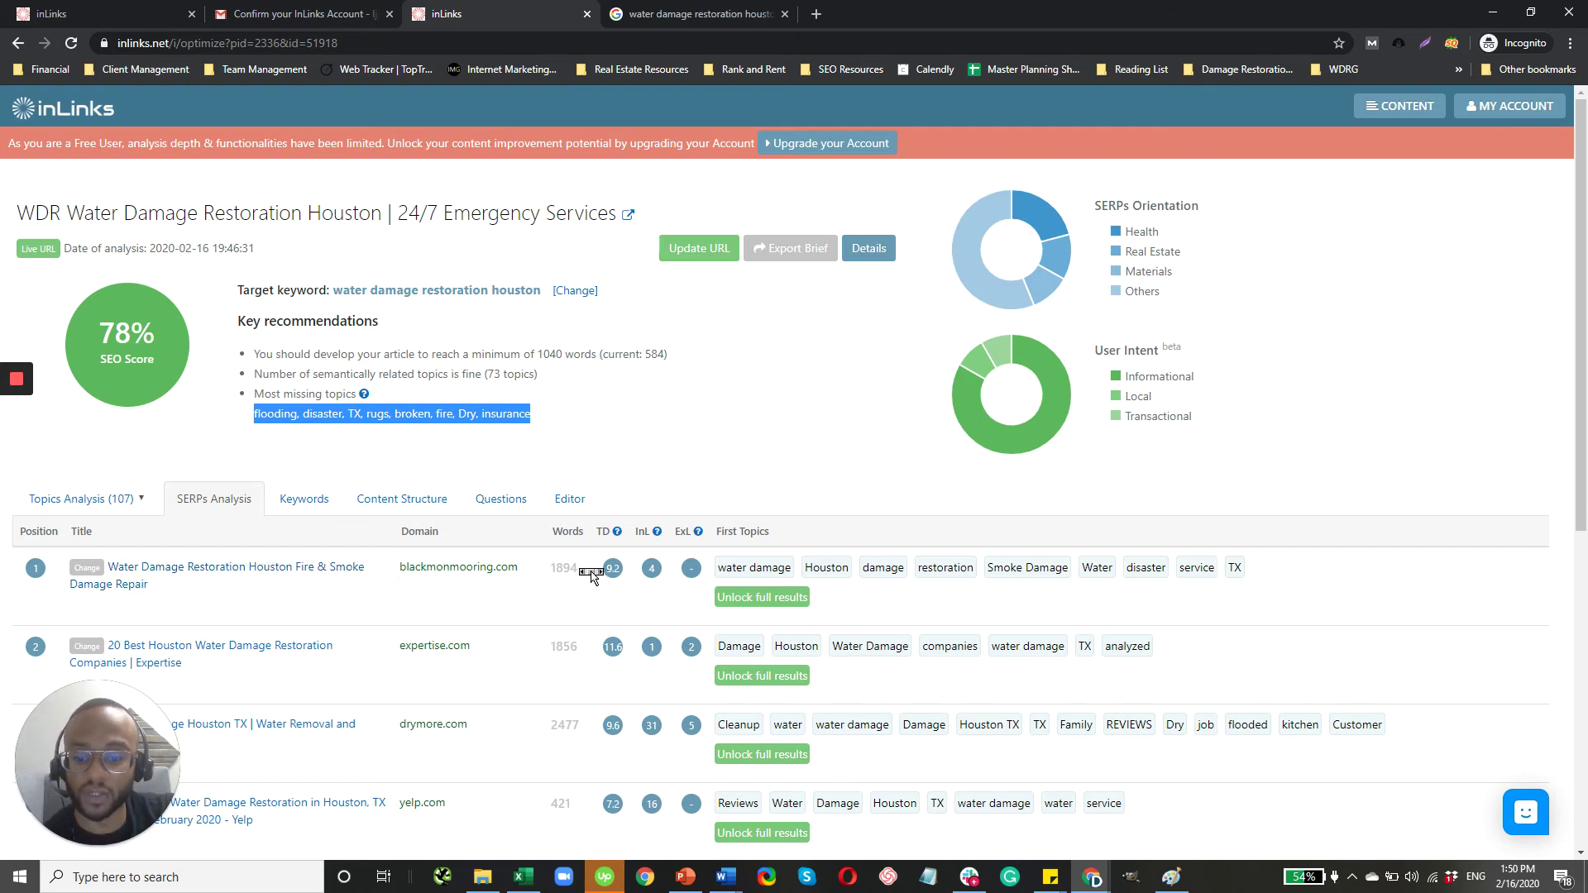
pyautogui.scroll(-2, 591, 579)
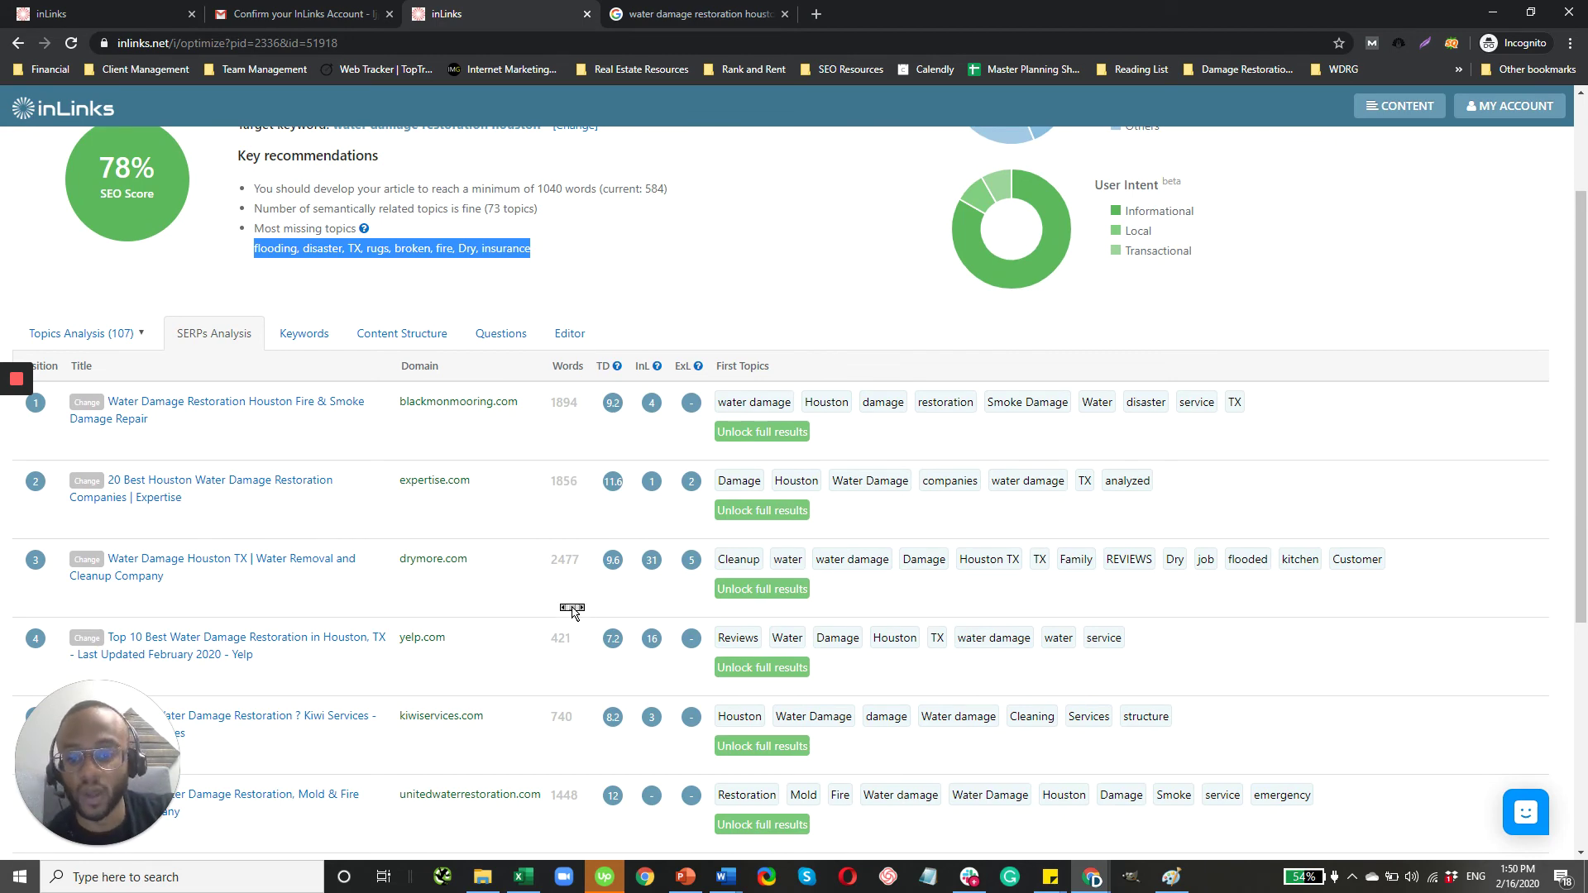
pyautogui.scroll(2, 572, 612)
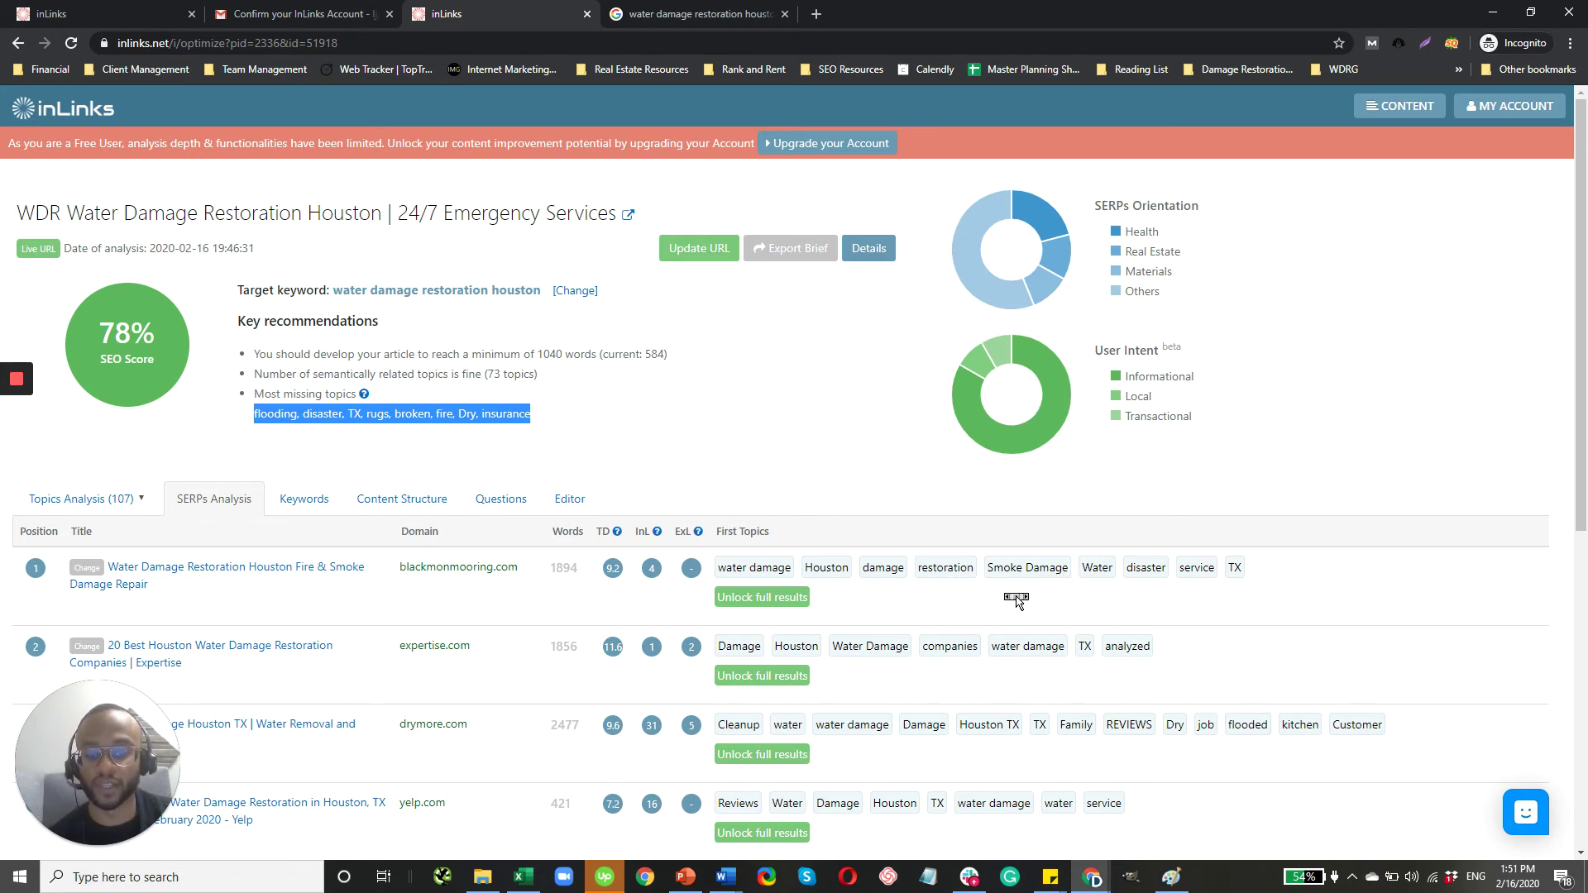
# - Browse the Keywords tab's related keywords grouped under damage, water, fire, restoration and houston
pyautogui.click(321, 502)
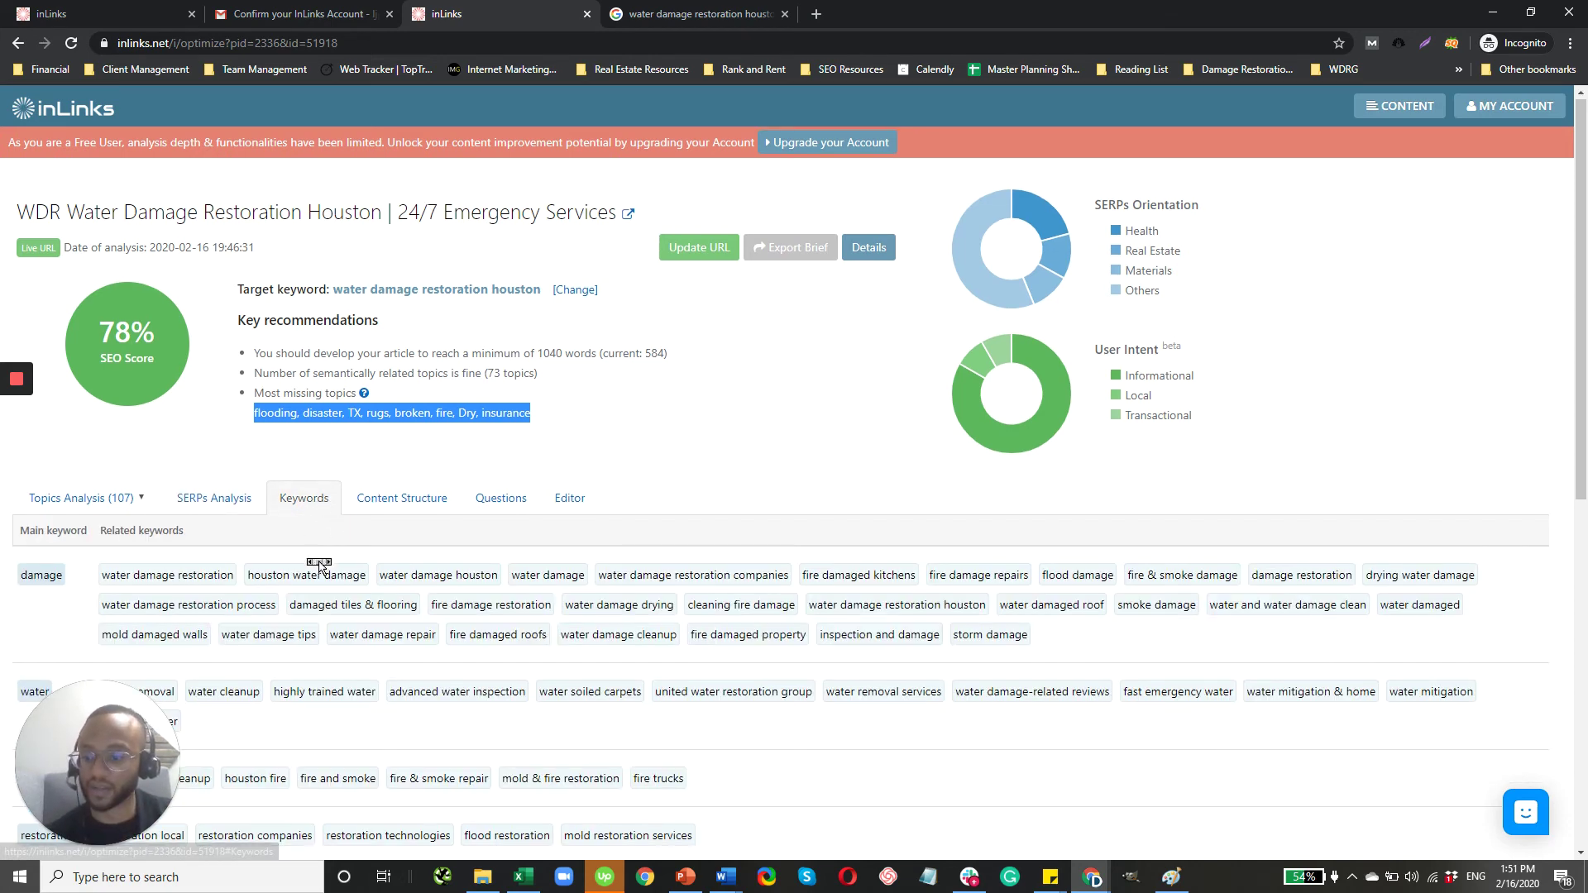
pyautogui.scroll(-2, 321, 556)
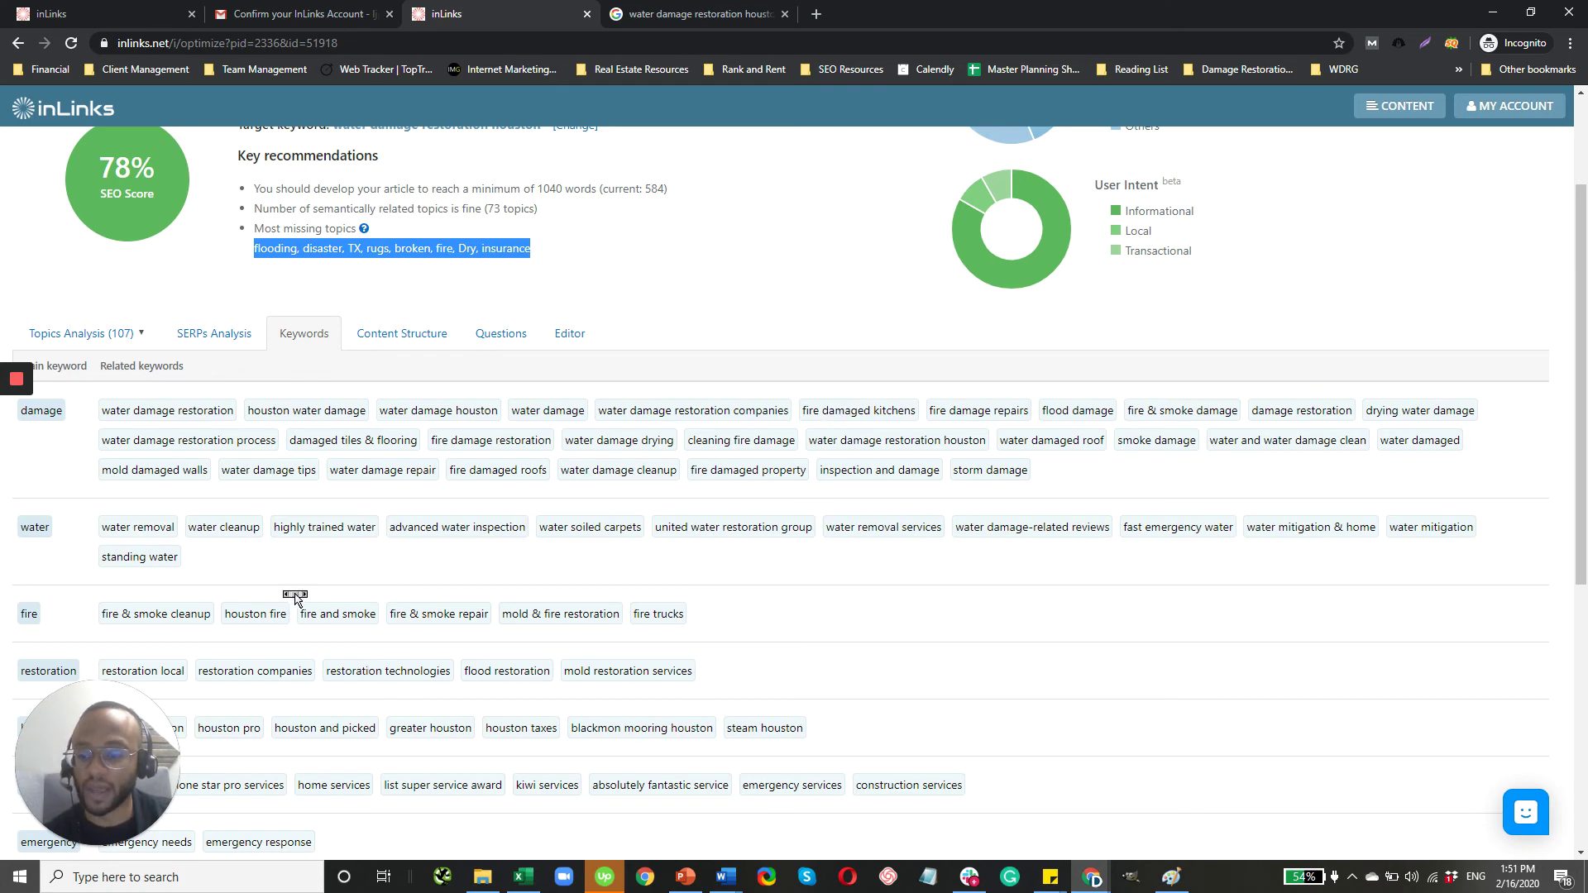
pyautogui.scroll(-1, 327, 519)
pyautogui.scroll(-6, 326, 519)
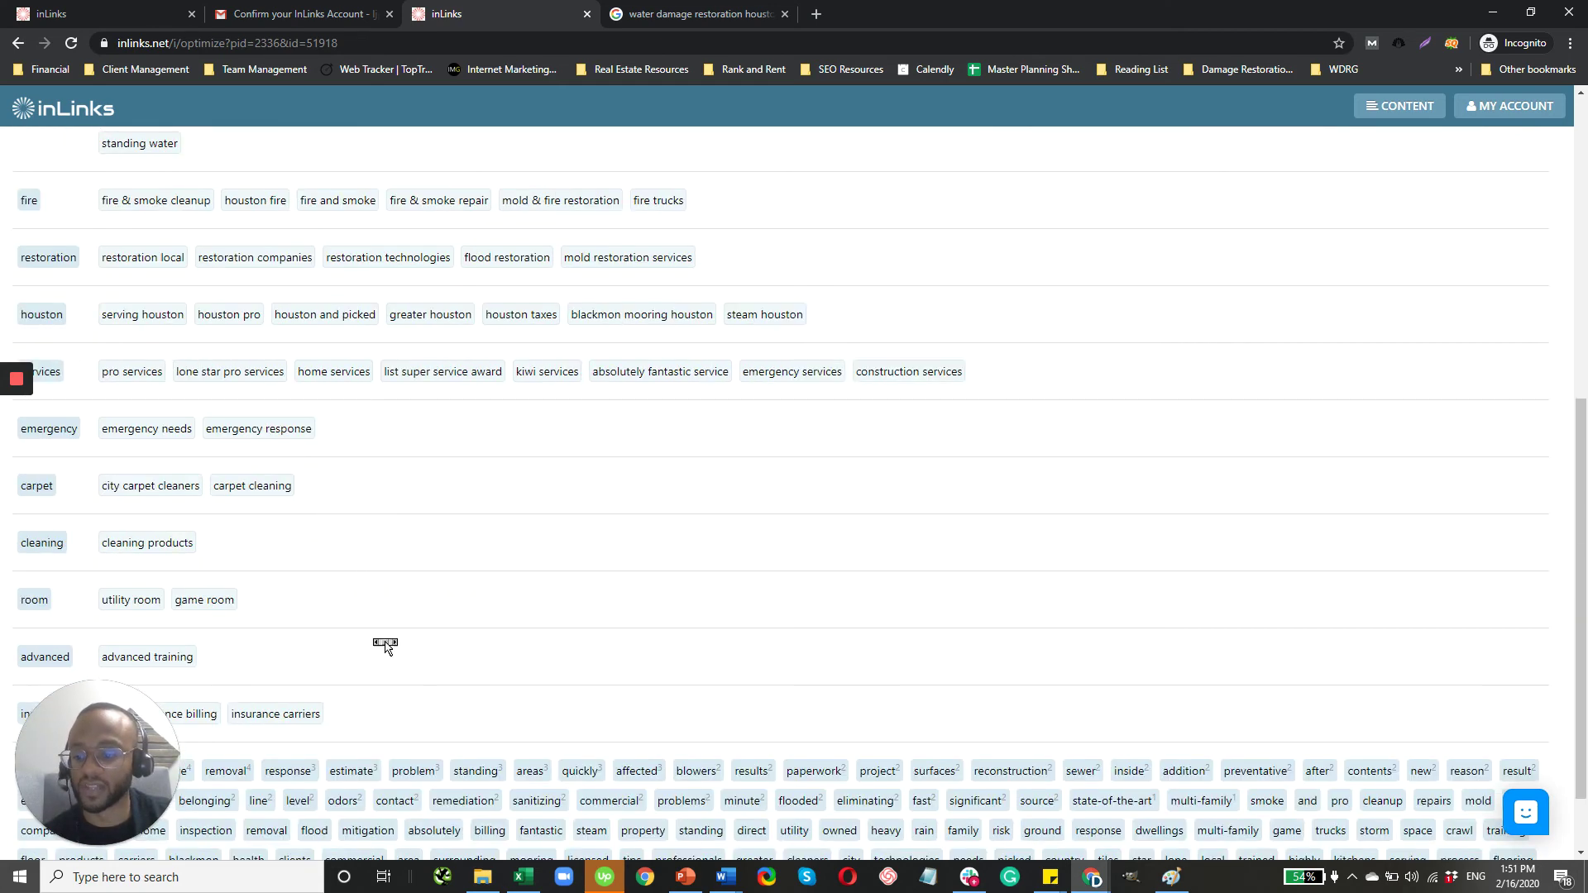
pyautogui.scroll(8, 353, 678)
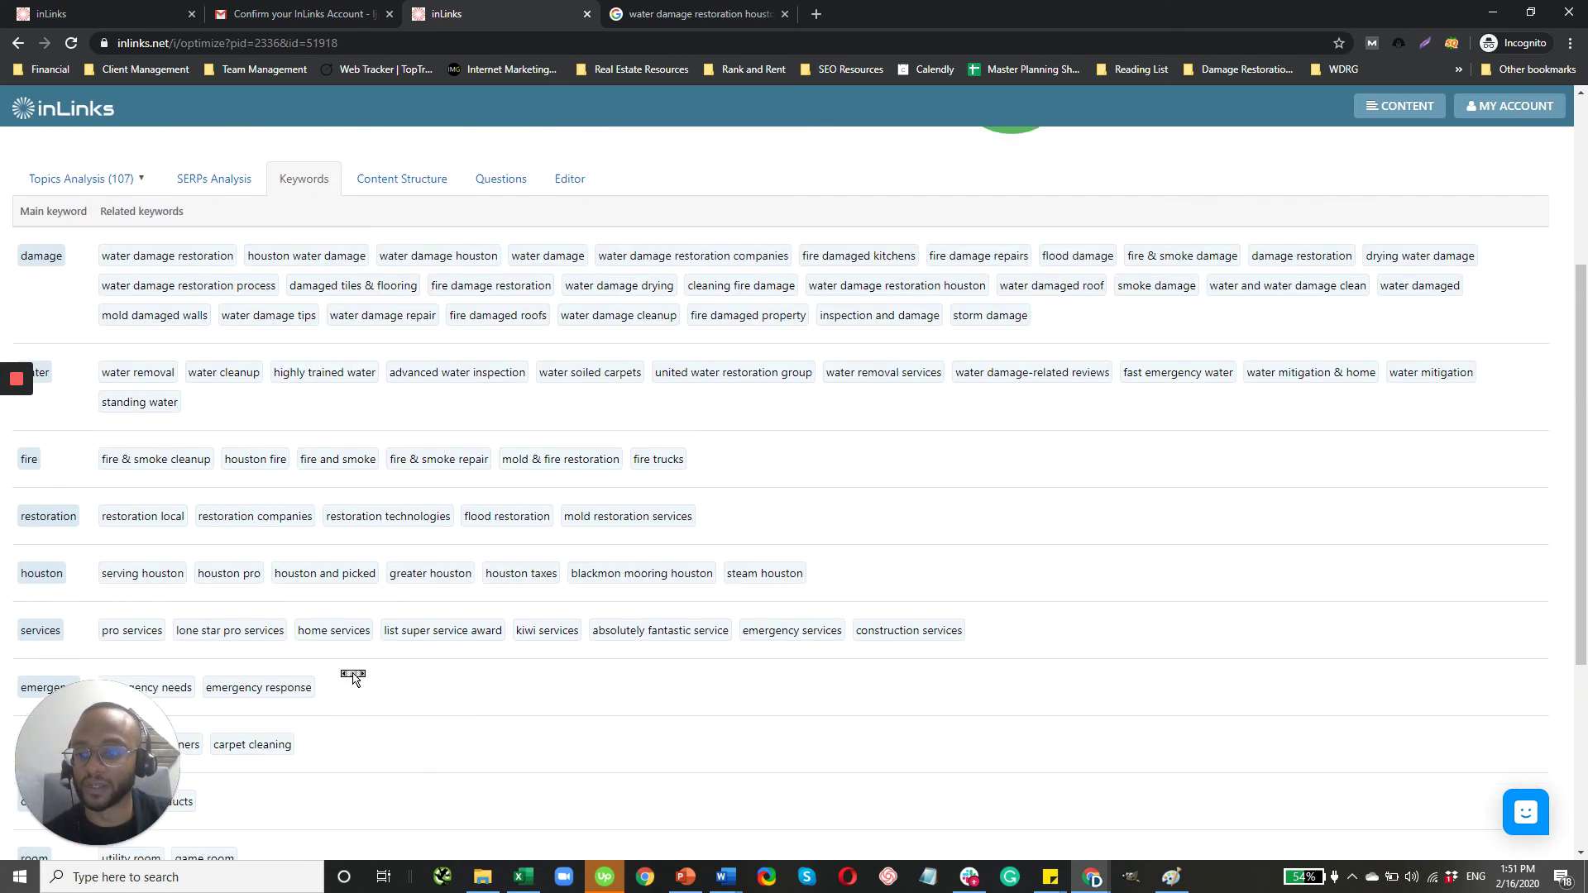
pyautogui.scroll(-2, 356, 650)
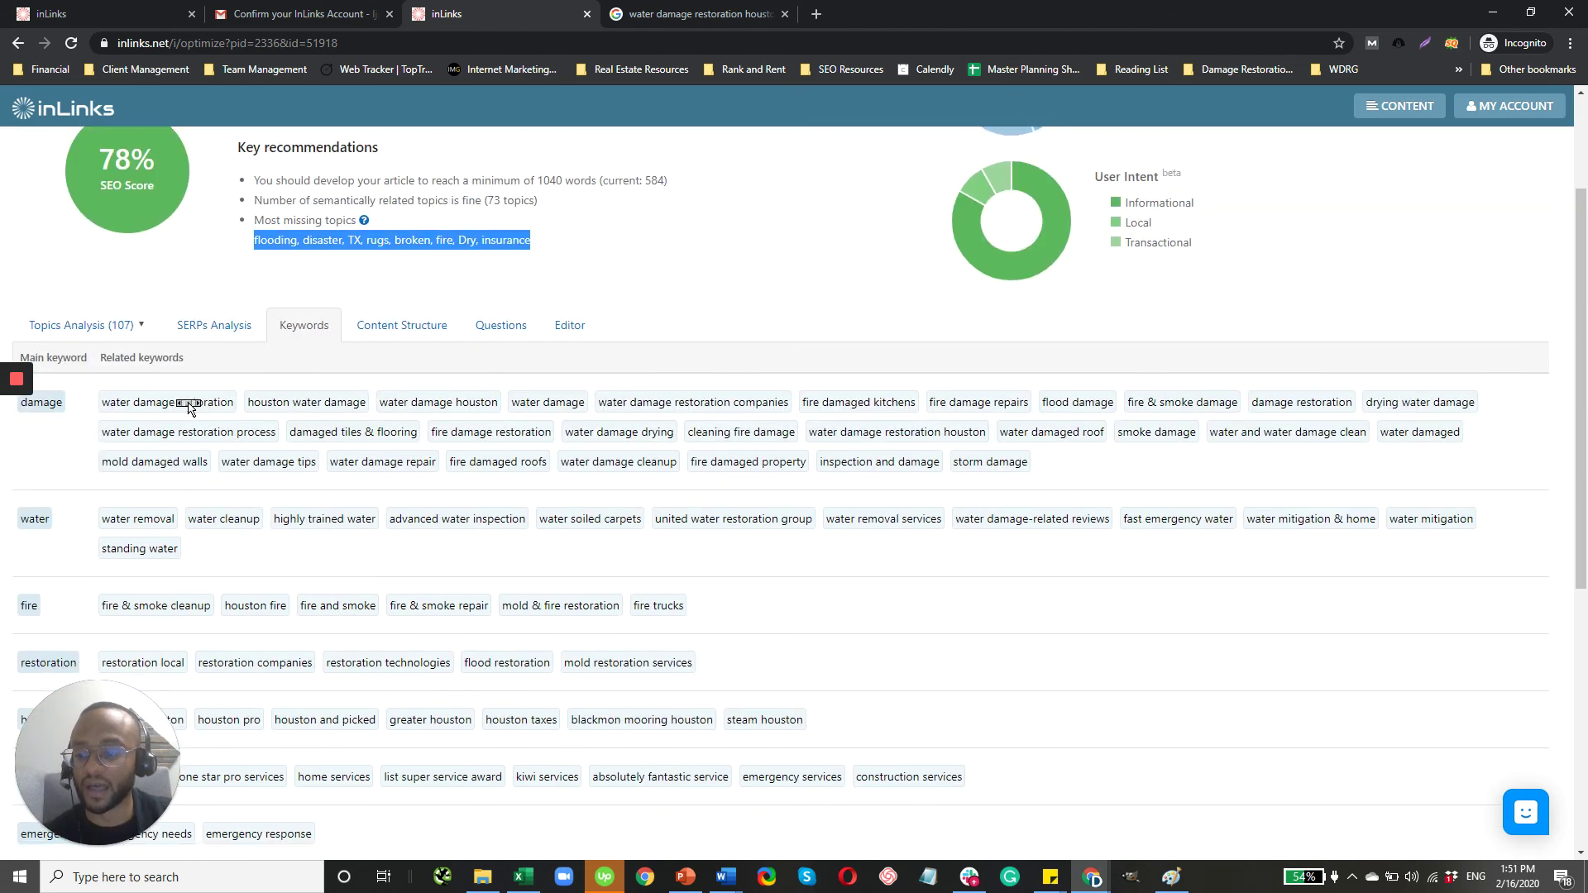
pyautogui.scroll(-6, 455, 505)
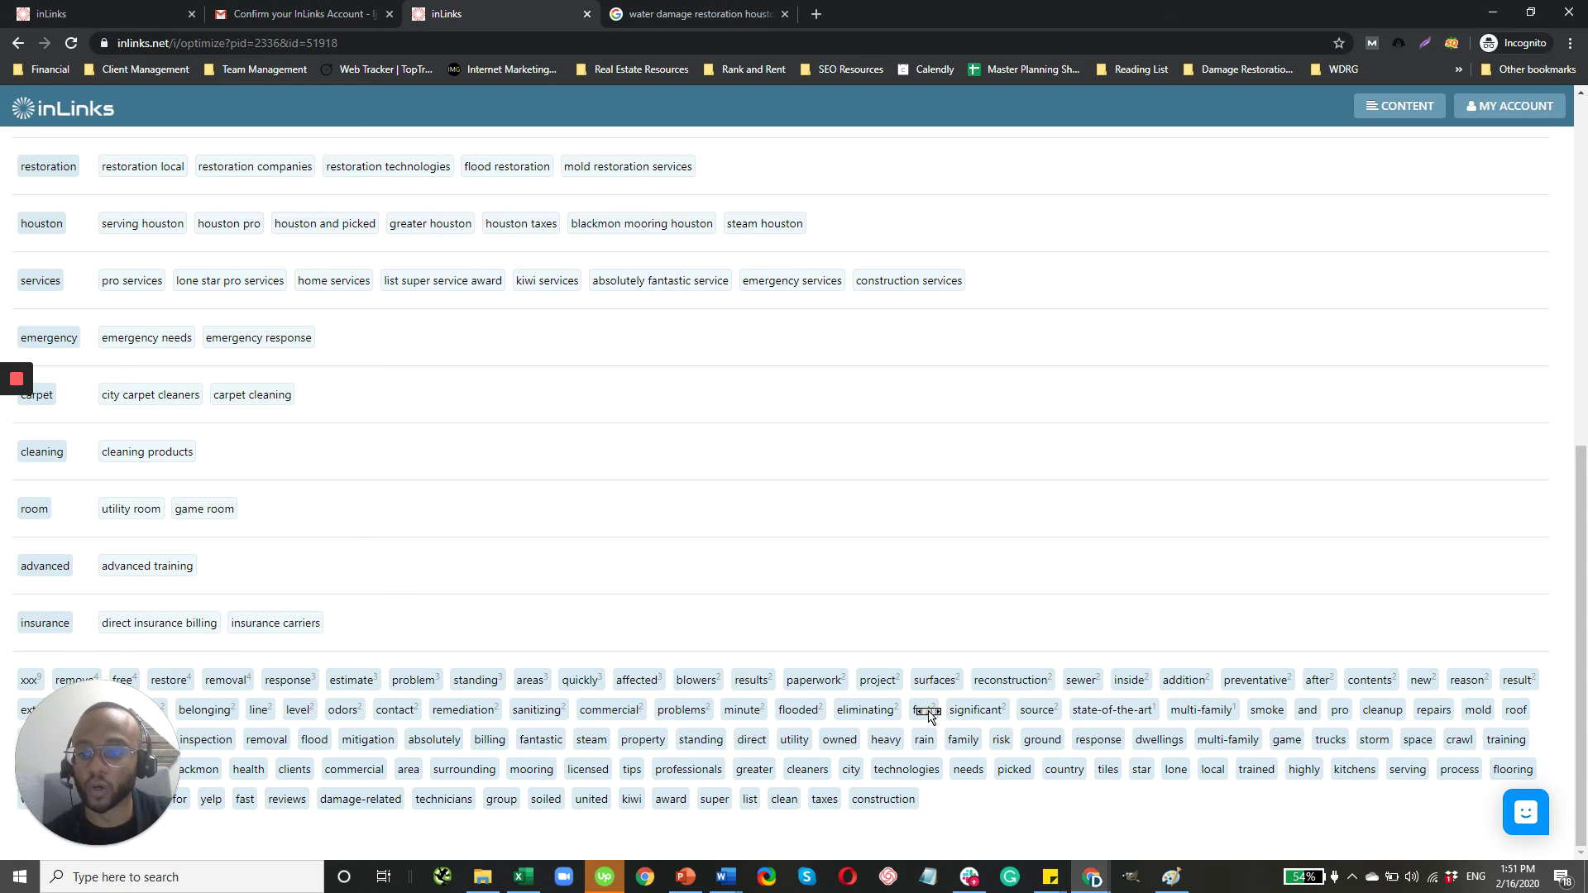
pyautogui.scroll(1, 609, 565)
pyautogui.scroll(10, 609, 565)
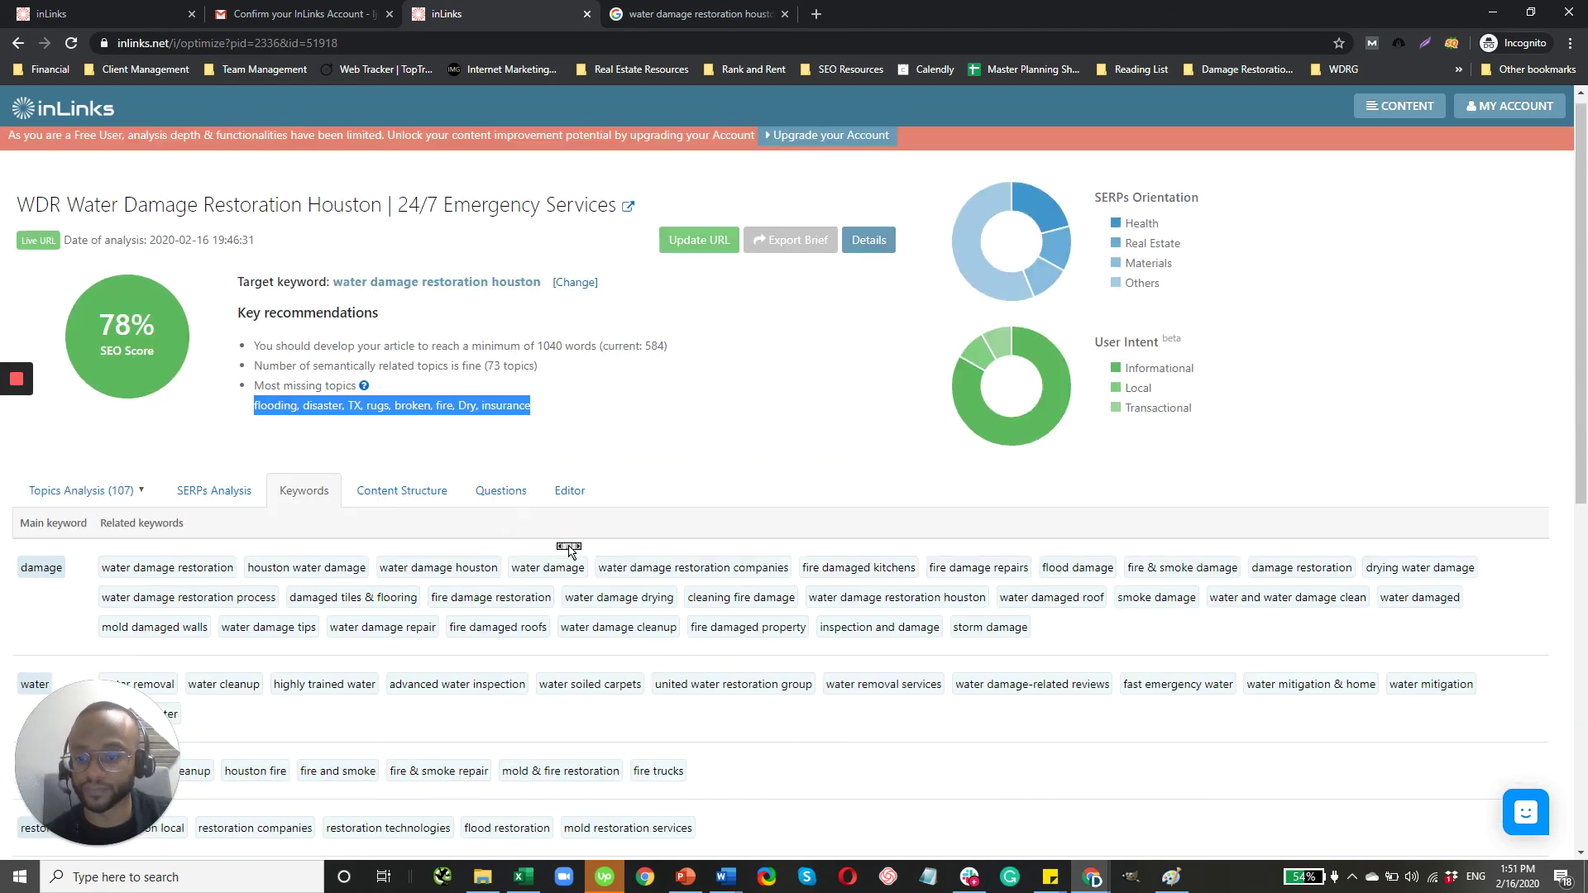
# - Review the Content Structure, selecting the Introduction / Synopsis heading and scrolling through Parts 1–8
pyautogui.click(413, 492)
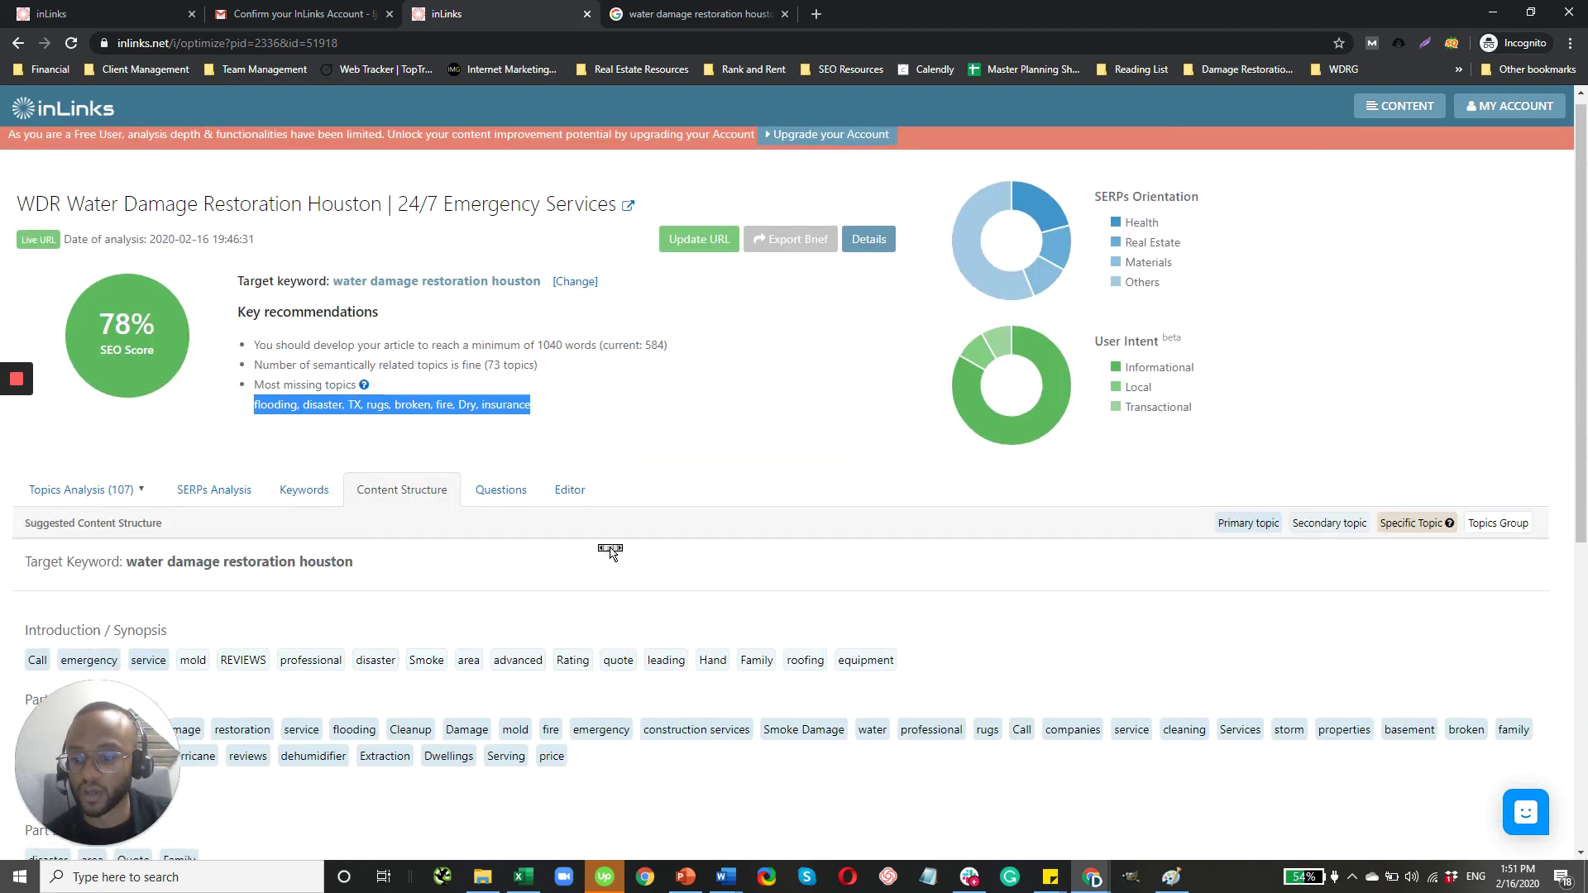
pyautogui.scroll(-2, 610, 549)
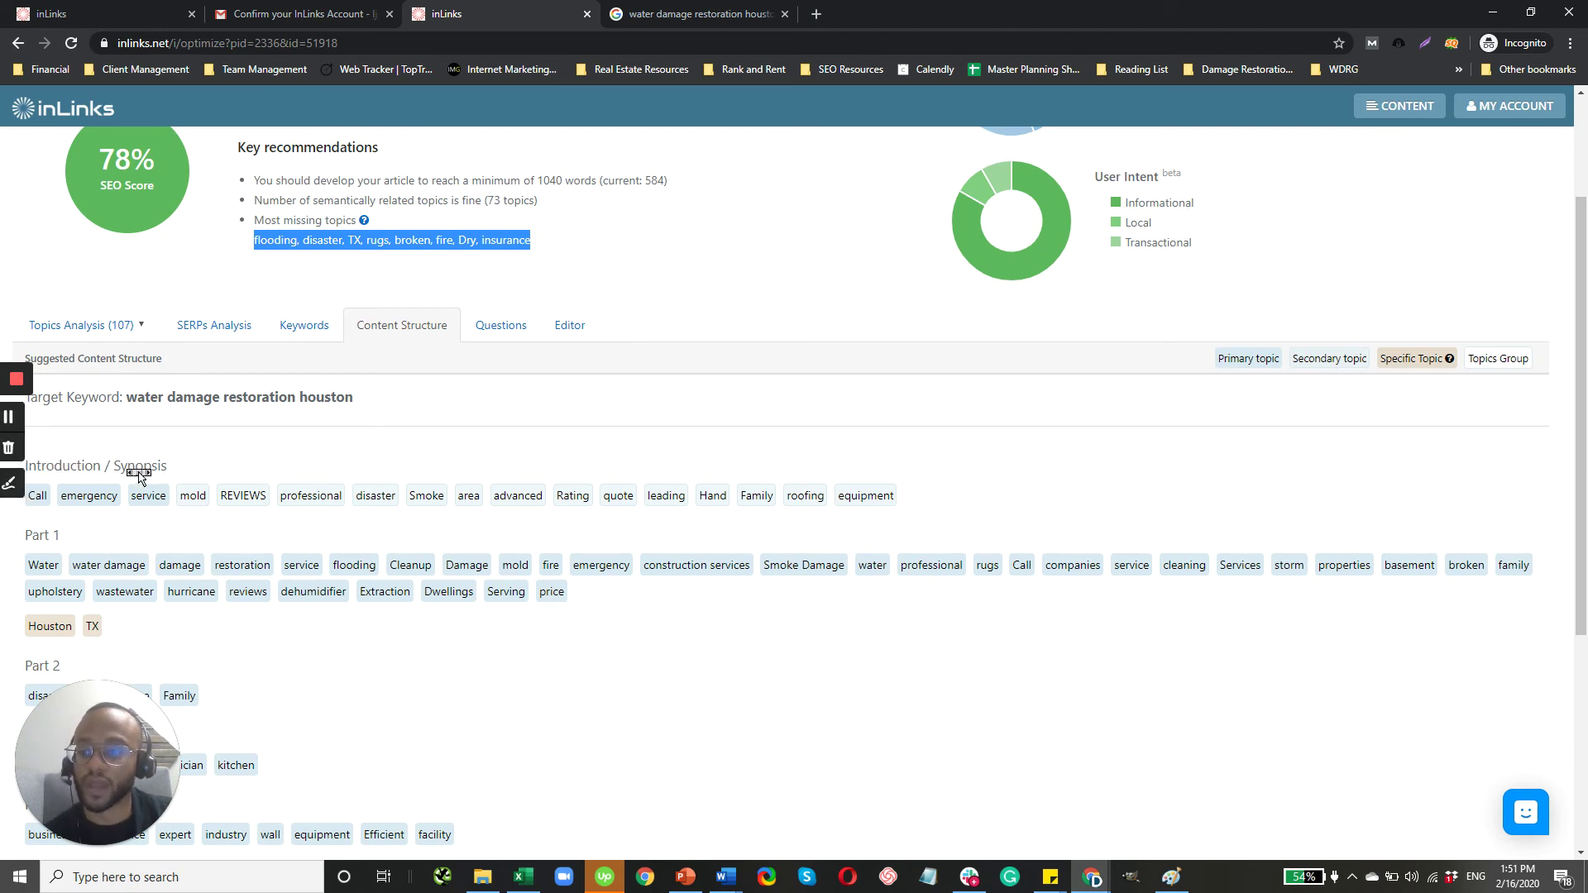
pyautogui.click(181, 474)
pyautogui.moveTo(181, 474); pyautogui.dragTo(13, 463)
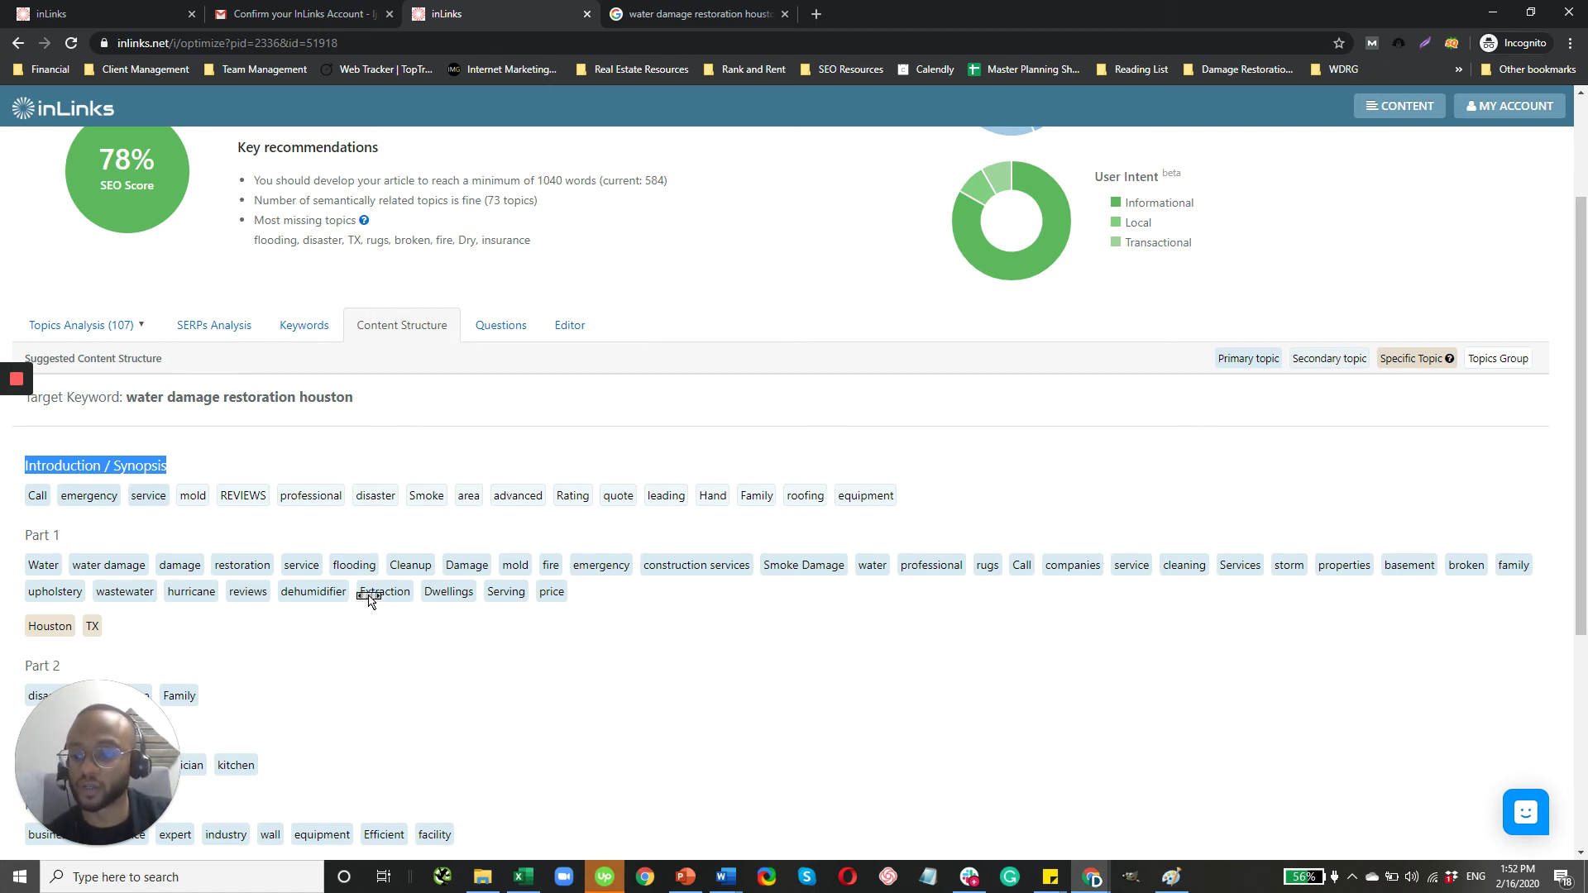
pyautogui.scroll(-2, 368, 600)
pyautogui.scroll(-2, 157, 546)
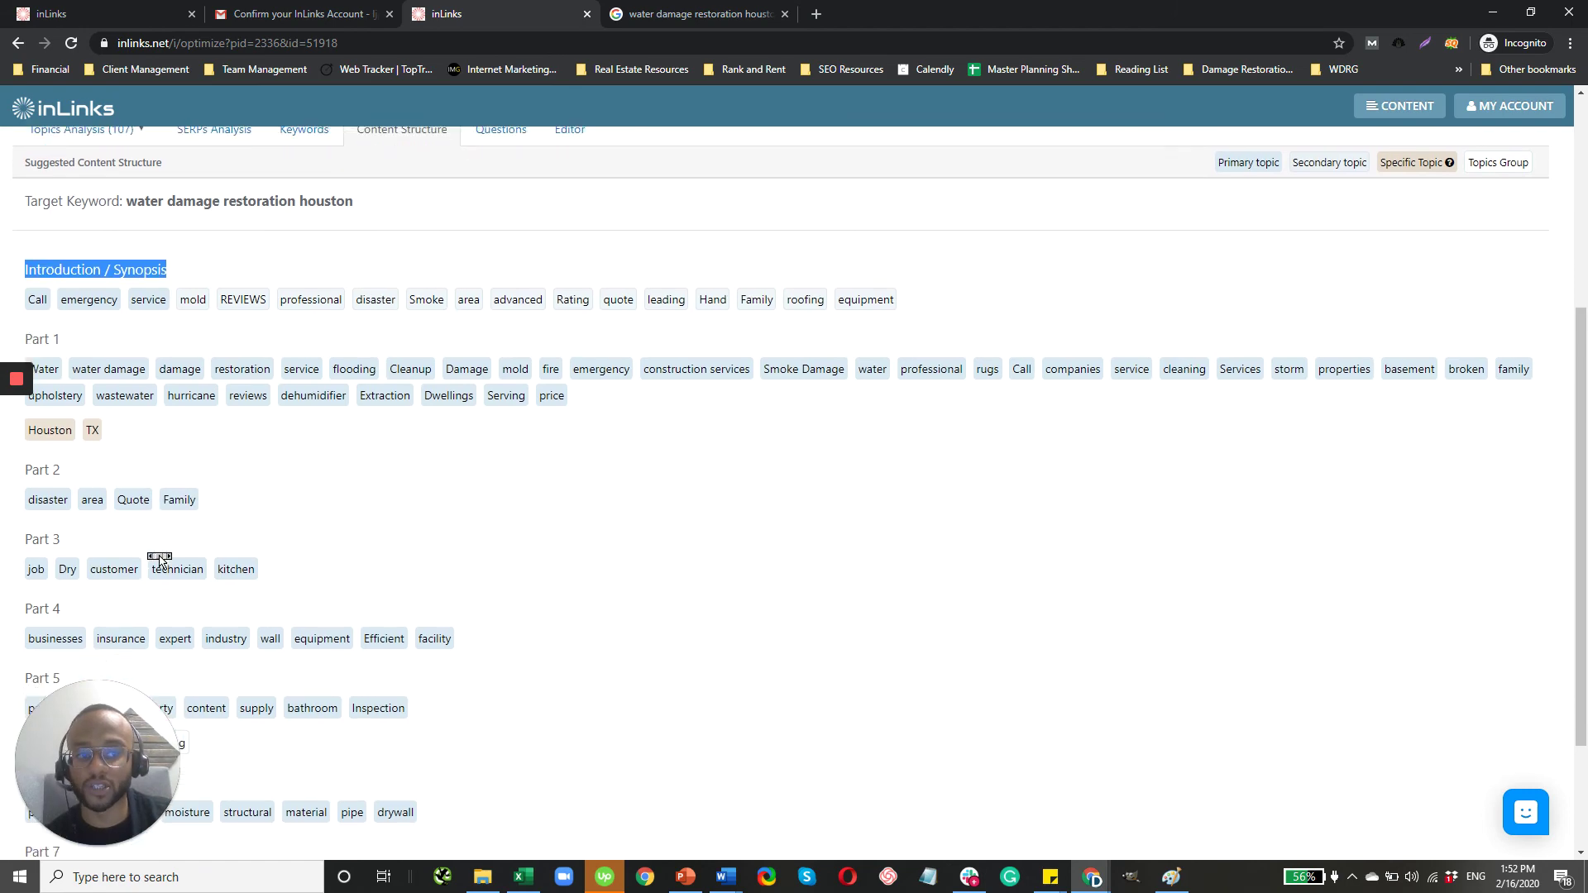
pyautogui.scroll(6, 368, 622)
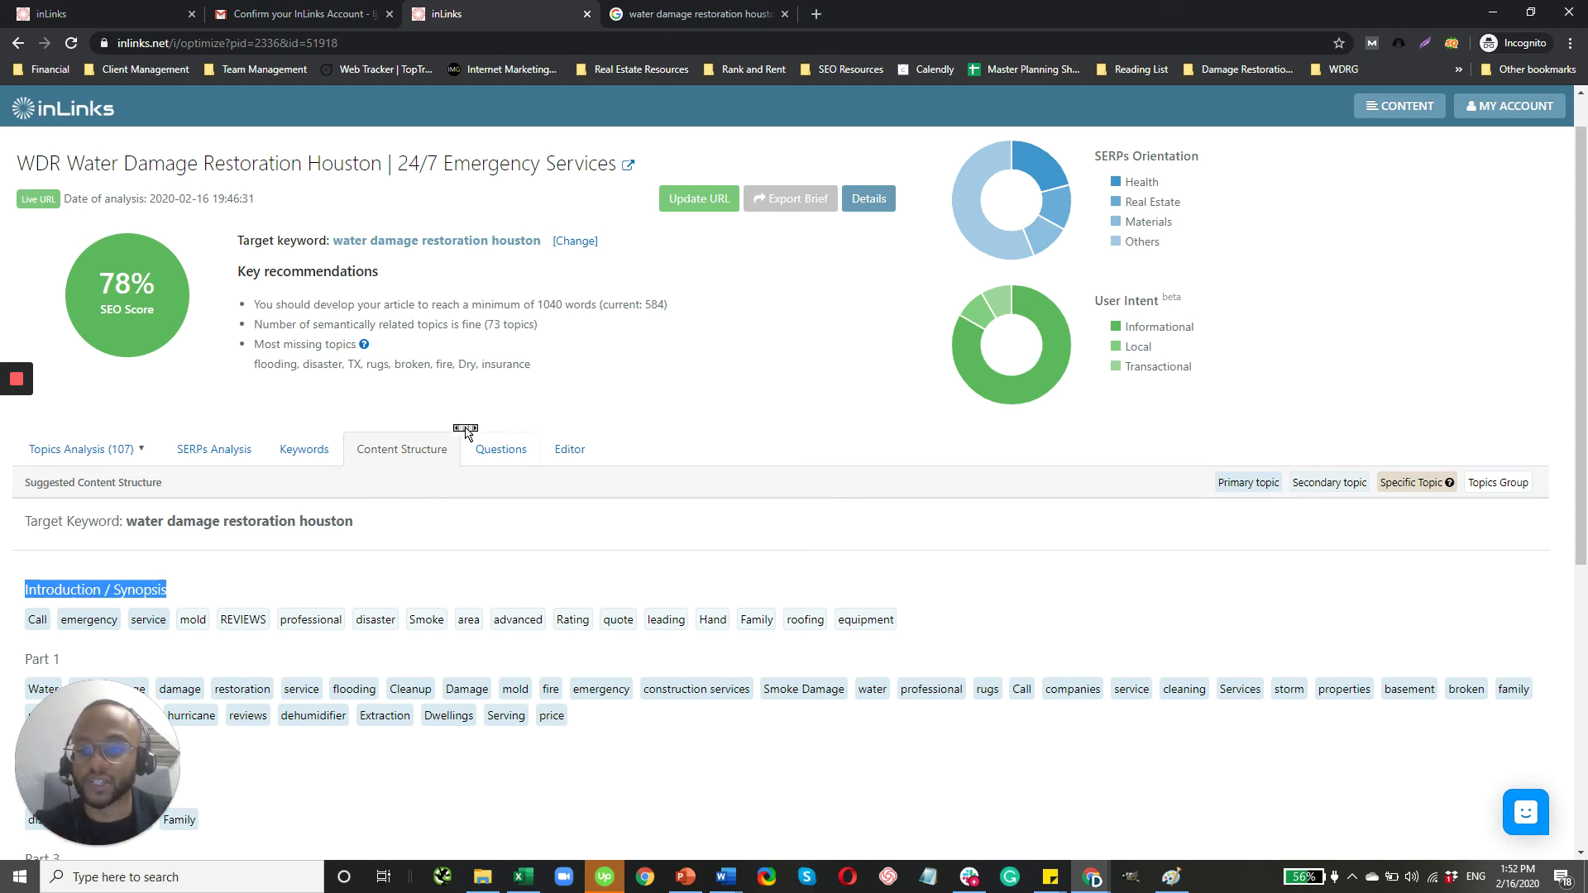
# - Show the Questions tab, listing questions such as "Why Choose SERVPRO of Town & Country?"
pyautogui.click(500, 449)
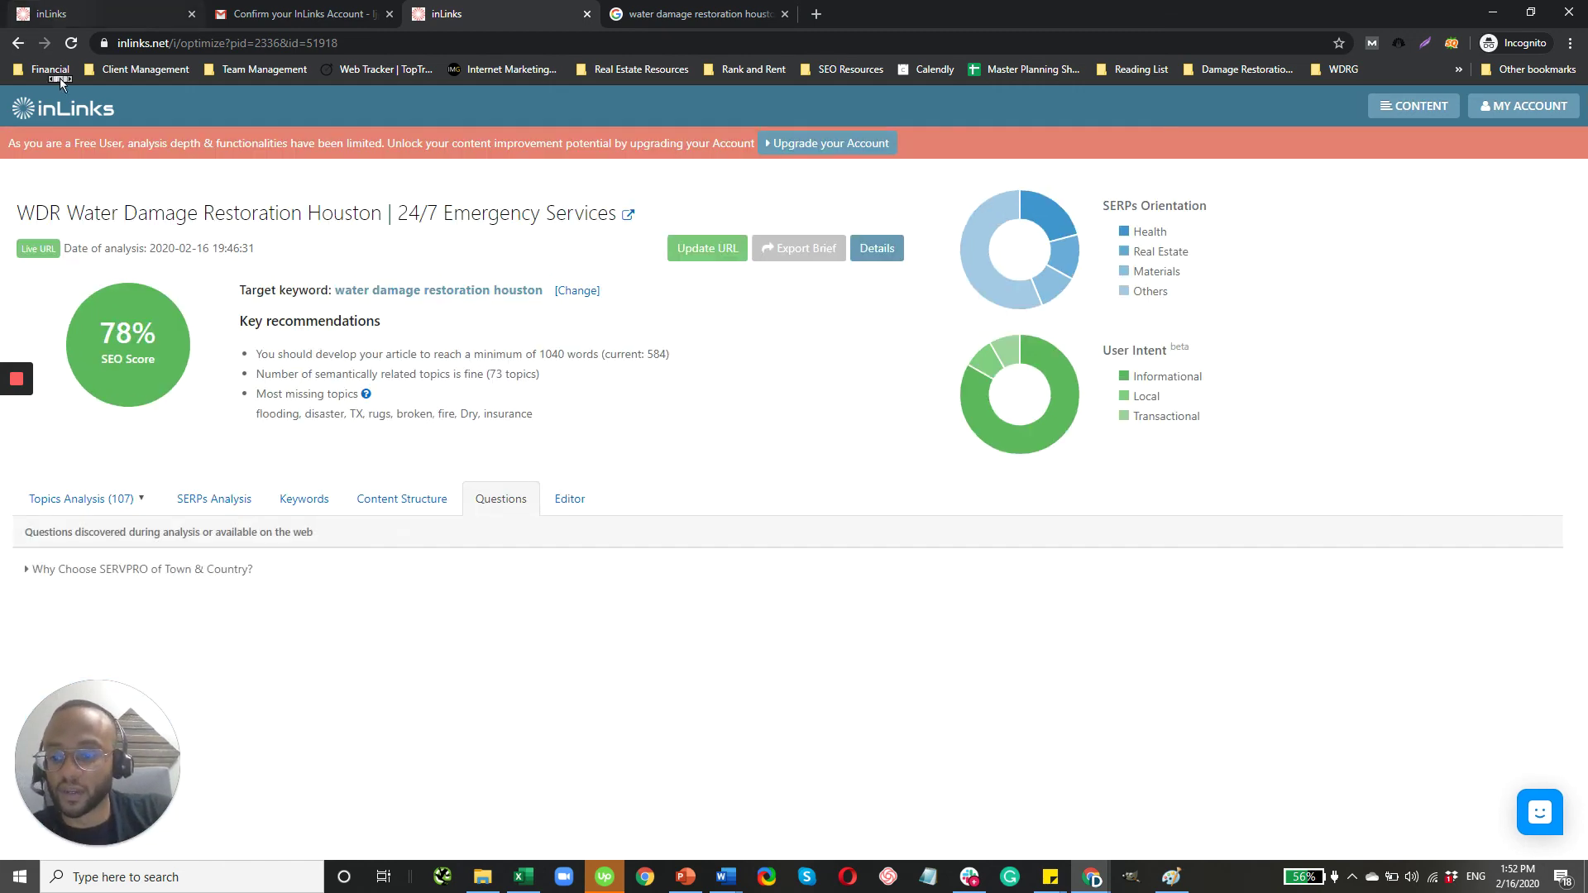